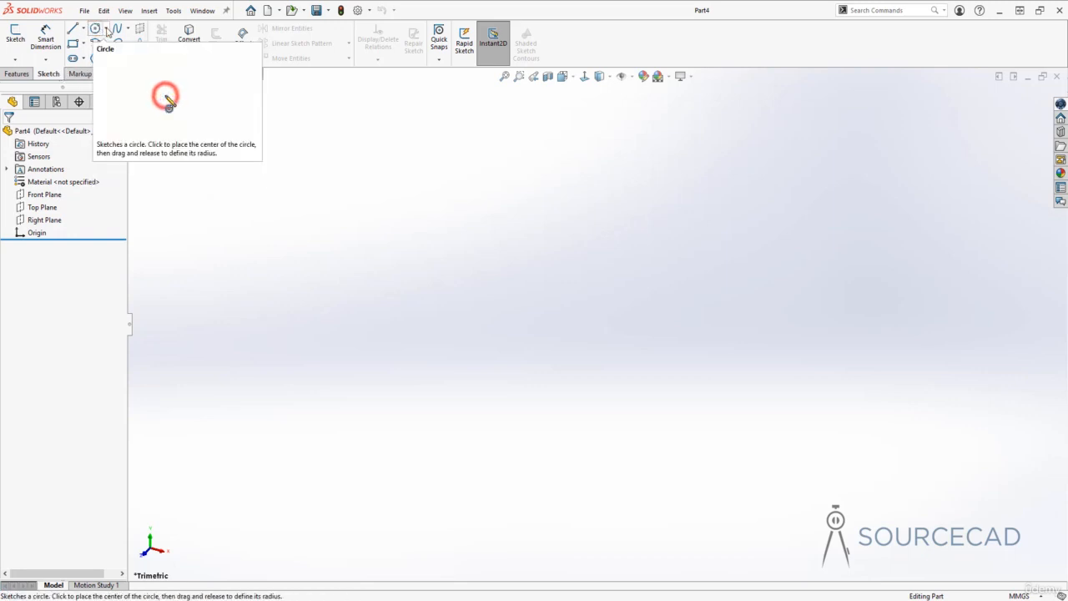
Step: Sketch a centre-based circle on the Front Plane, centred on the origin, and set its radius to 30 mm
click(106, 30)
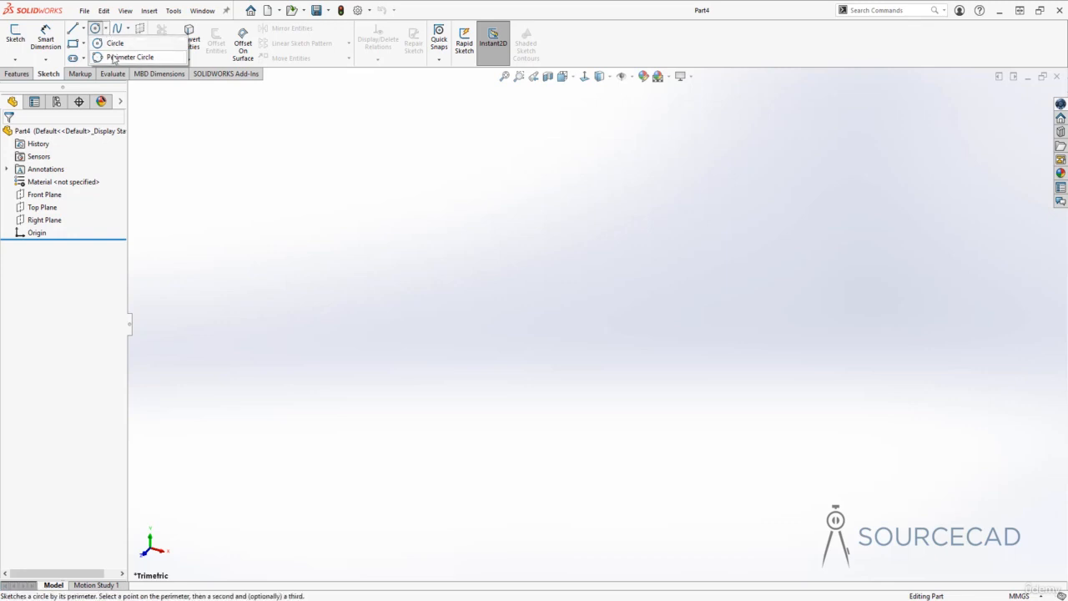
click(115, 45)
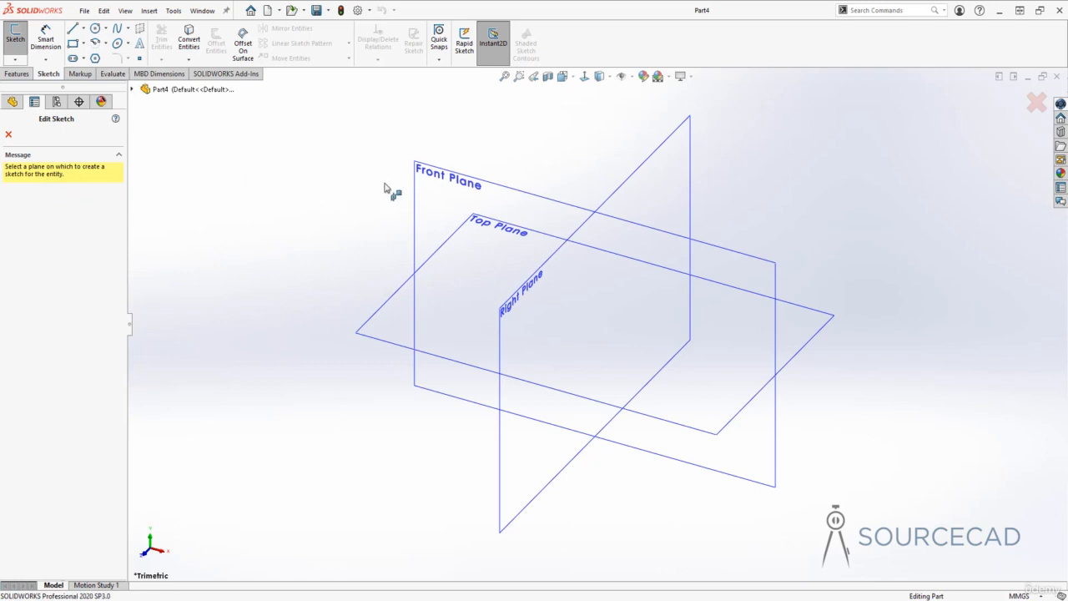
click(448, 183)
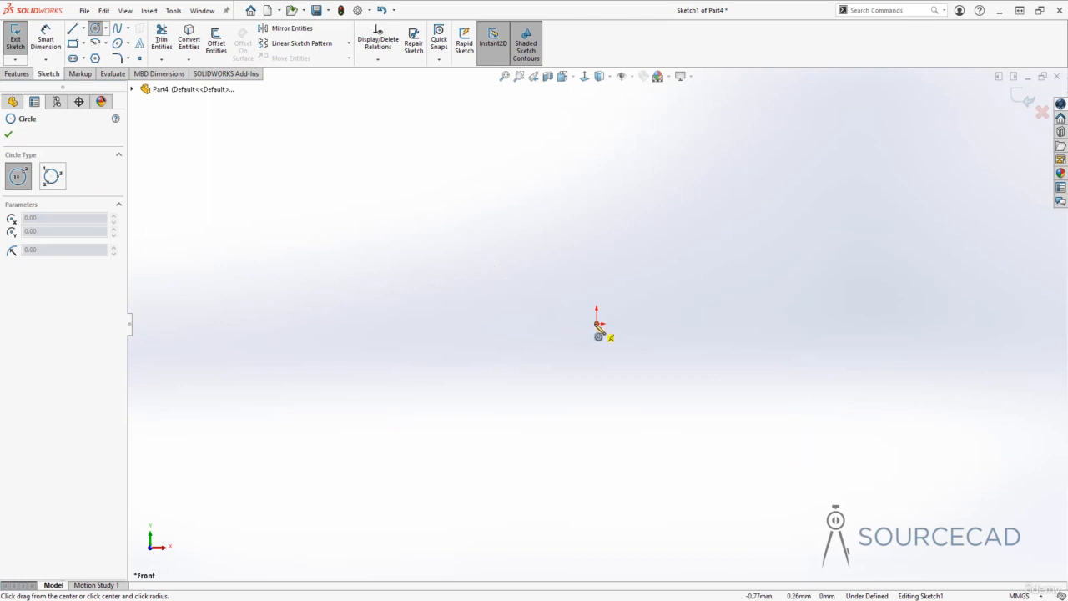
click(597, 324)
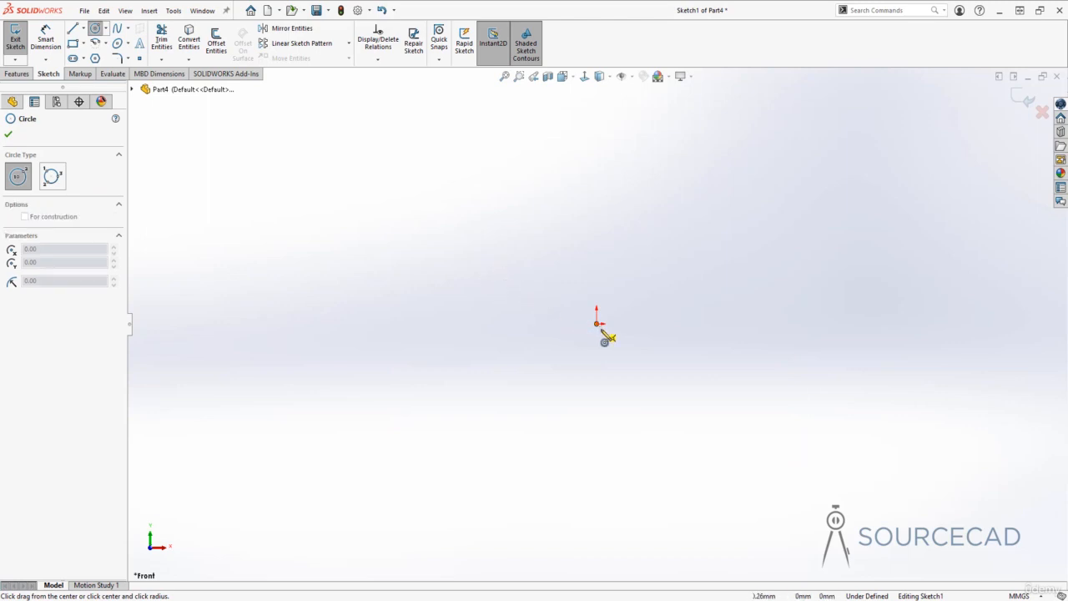
click(641, 387)
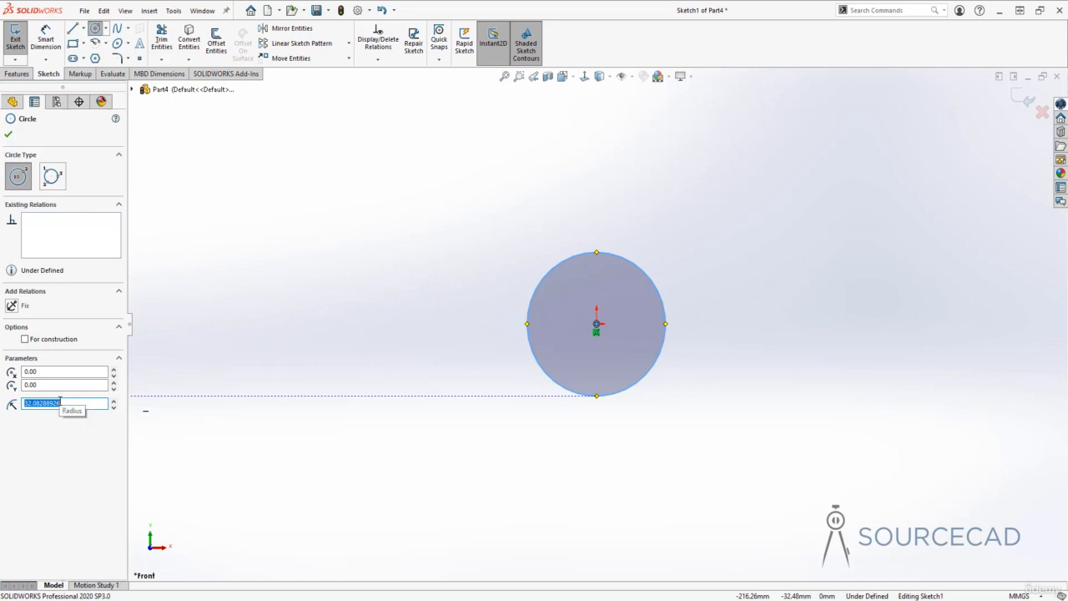
text(30)
key(Return)
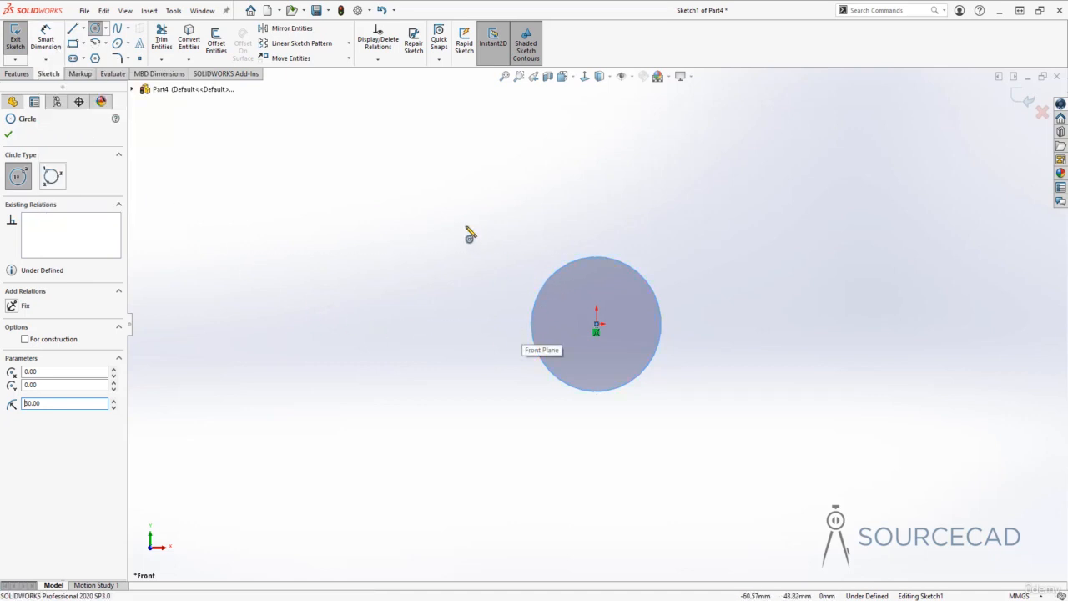
key(Escape)
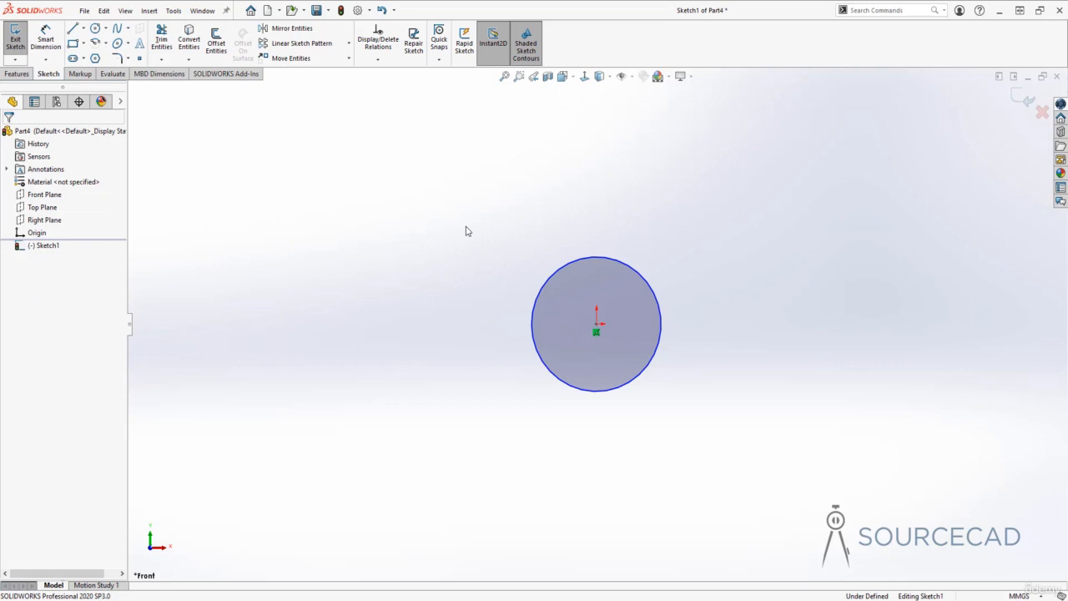
Step: Sketch a perimeter circle through three points to the left of the origin circle, with a radius of about 33.6 mm
click(106, 30)
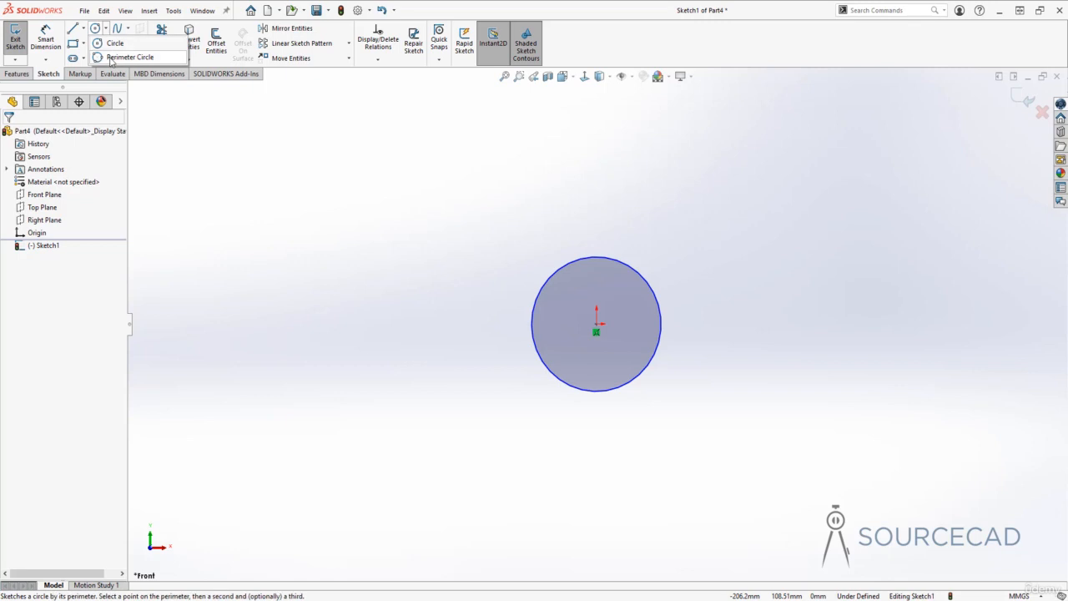
click(125, 57)
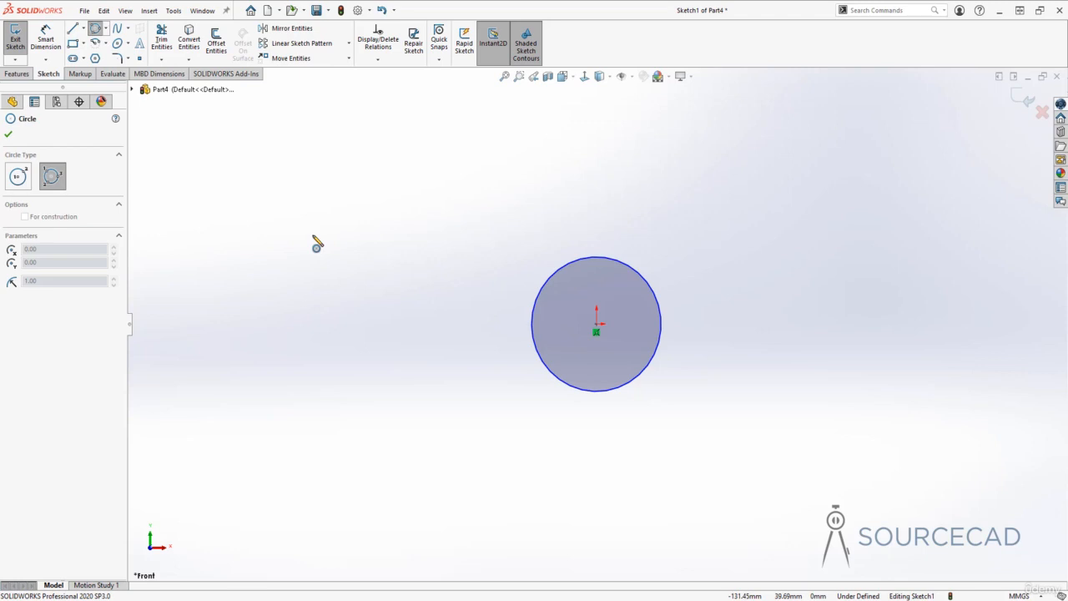
click(263, 331)
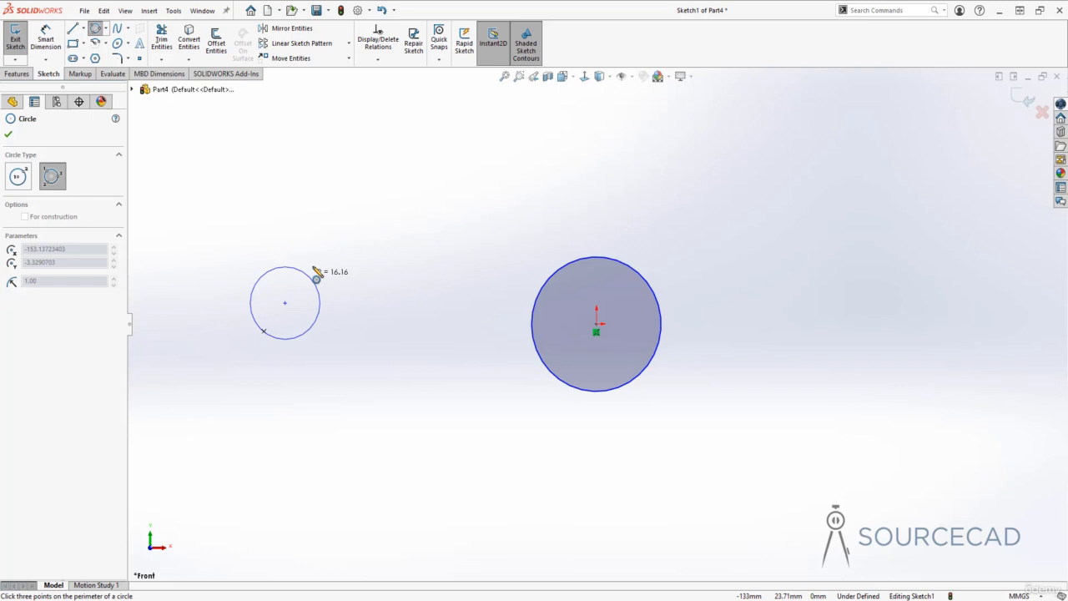
click(342, 222)
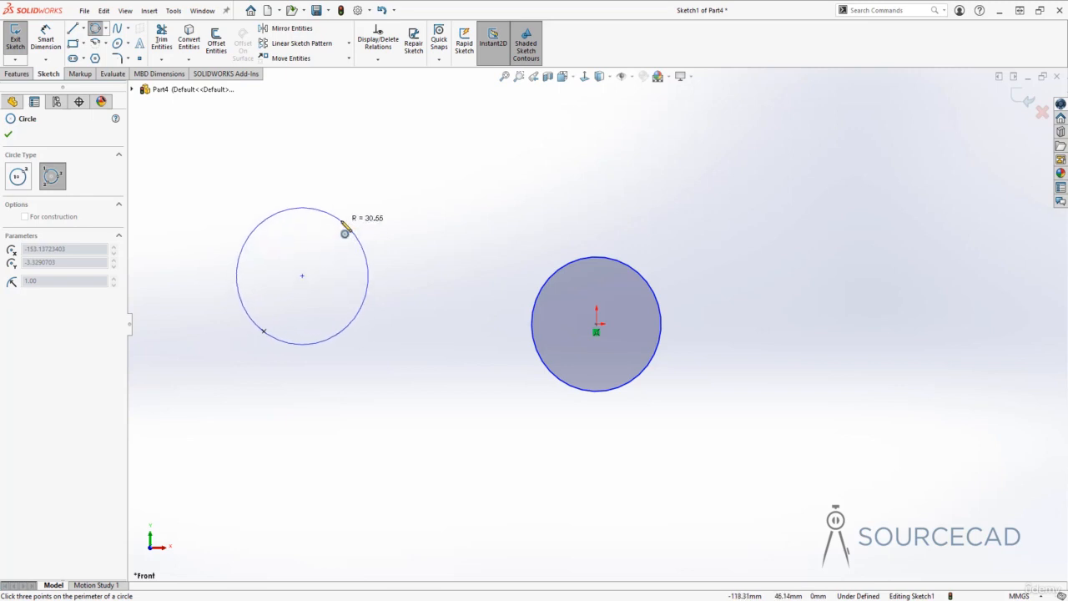
click(383, 342)
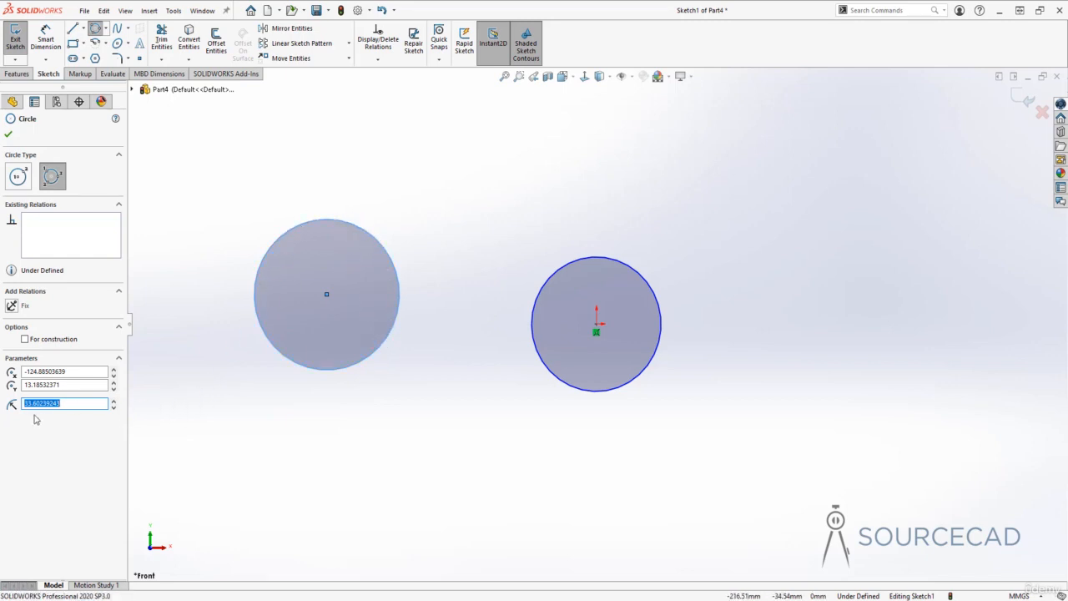
key(Escape)
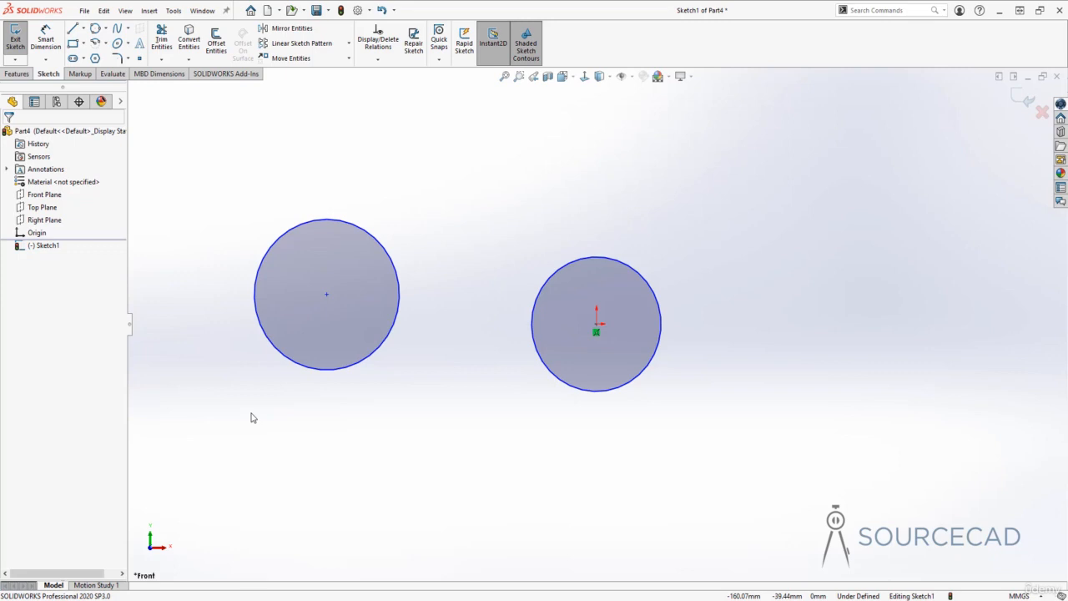
Step: Sketch a centerpoint arc in an empty area right of the circles, with about 33.5 mm radius and a 116° sweep
ctrl+middle_drag(927, 319, 388, 319)
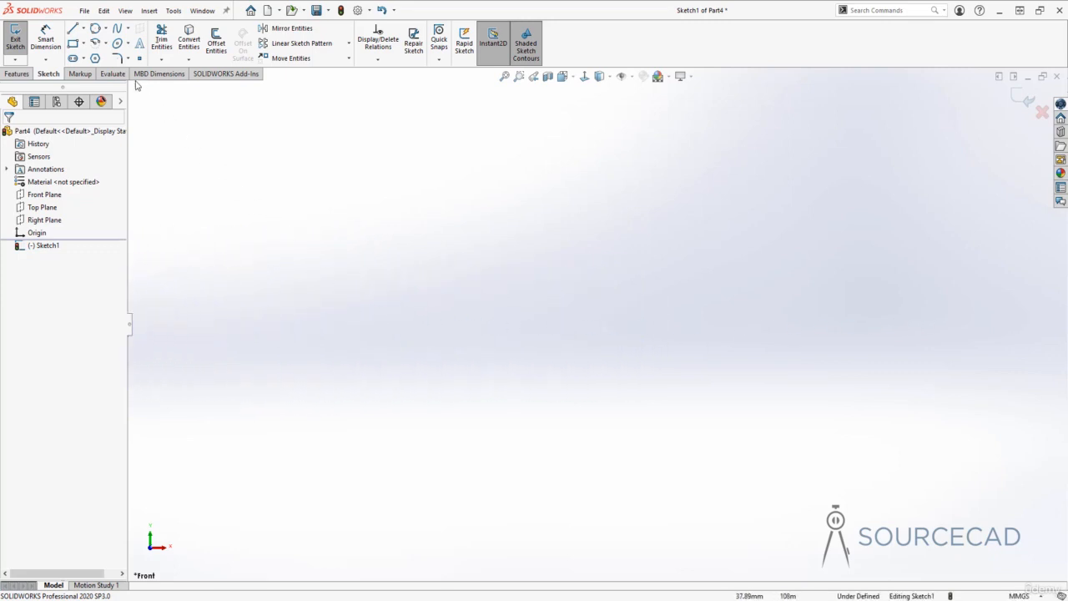
click(106, 44)
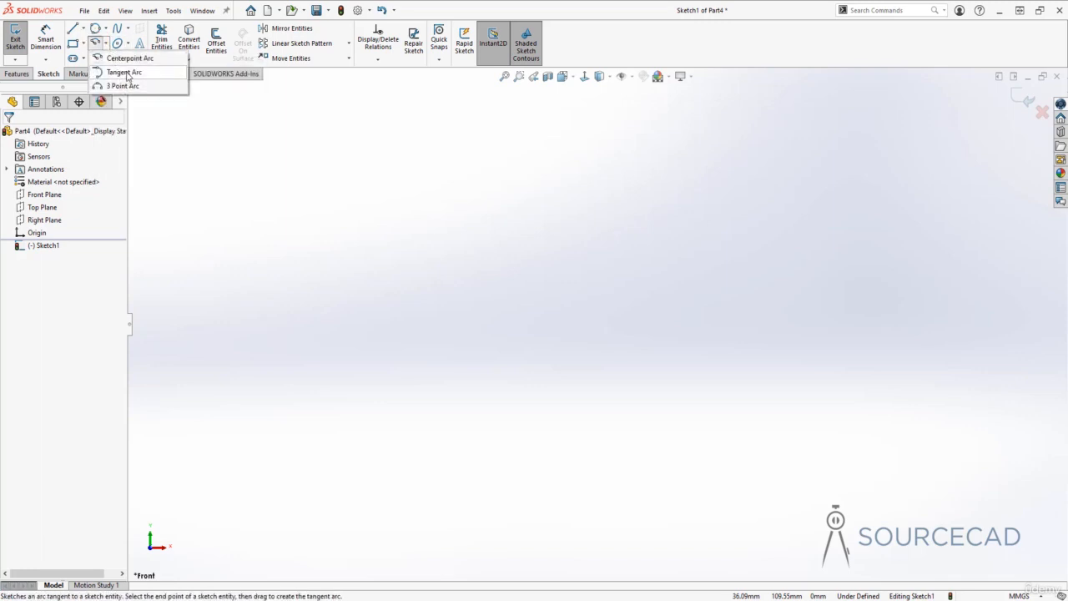
click(127, 58)
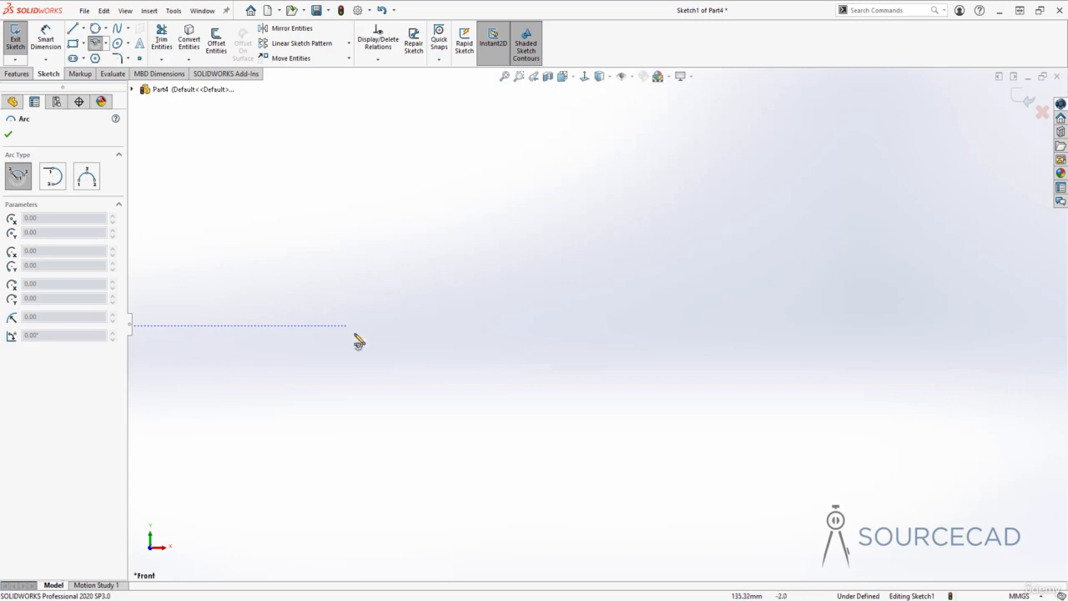
click(398, 305)
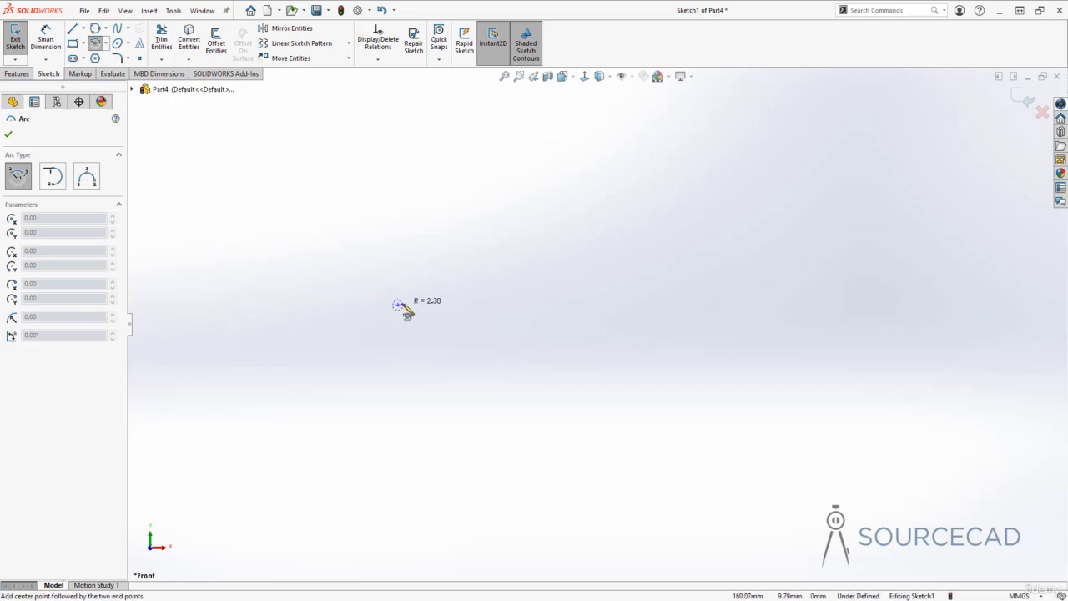
click(469, 305)
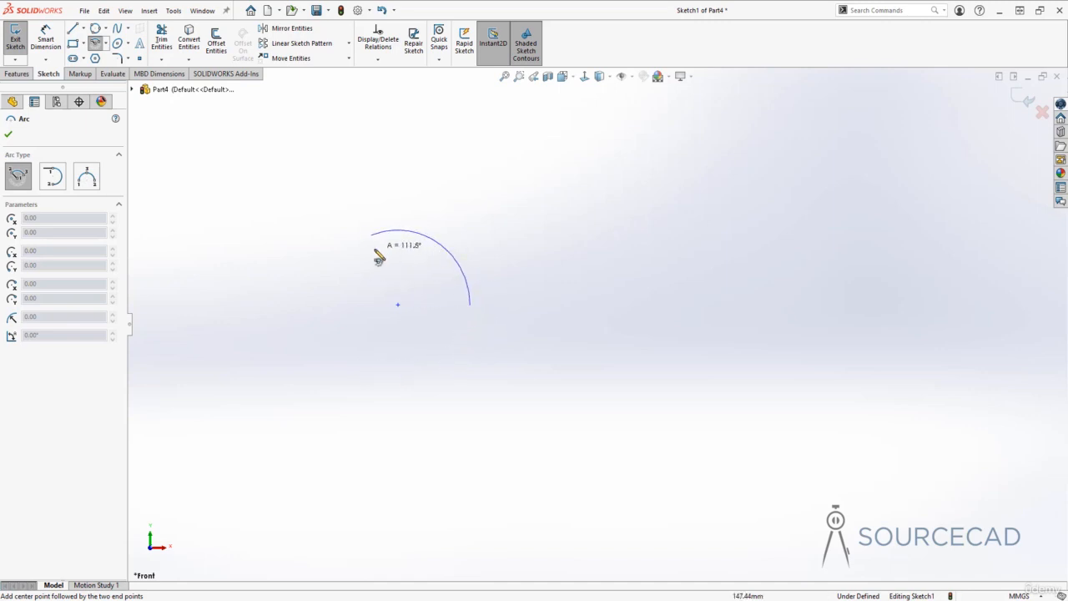
click(366, 238)
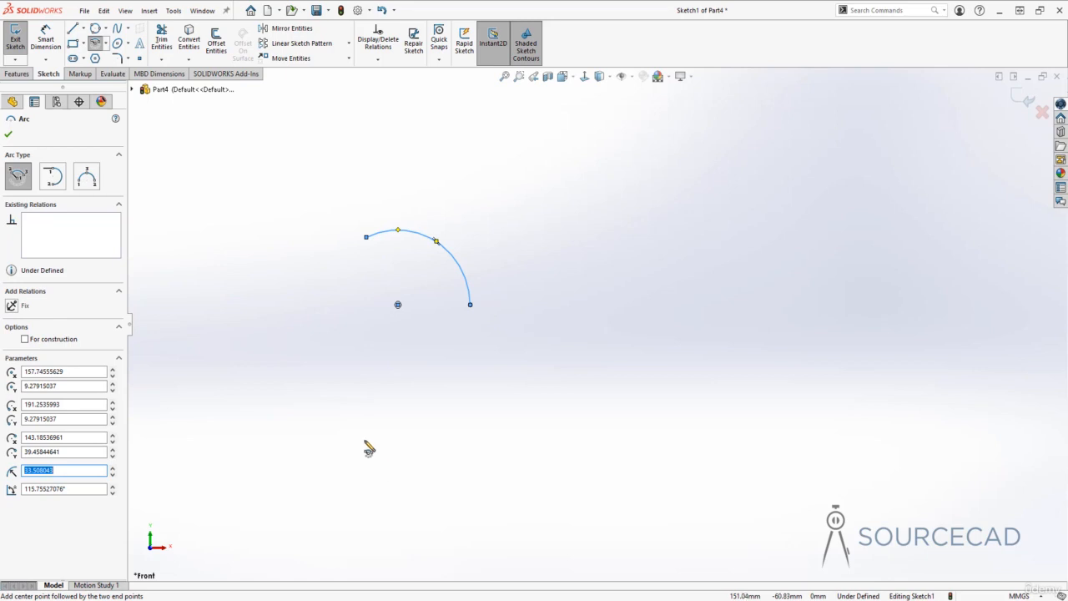
Step: Sketch a tangent arc curving up and over to the right from the centerpoint arc's lower-right endpoint
click(106, 44)
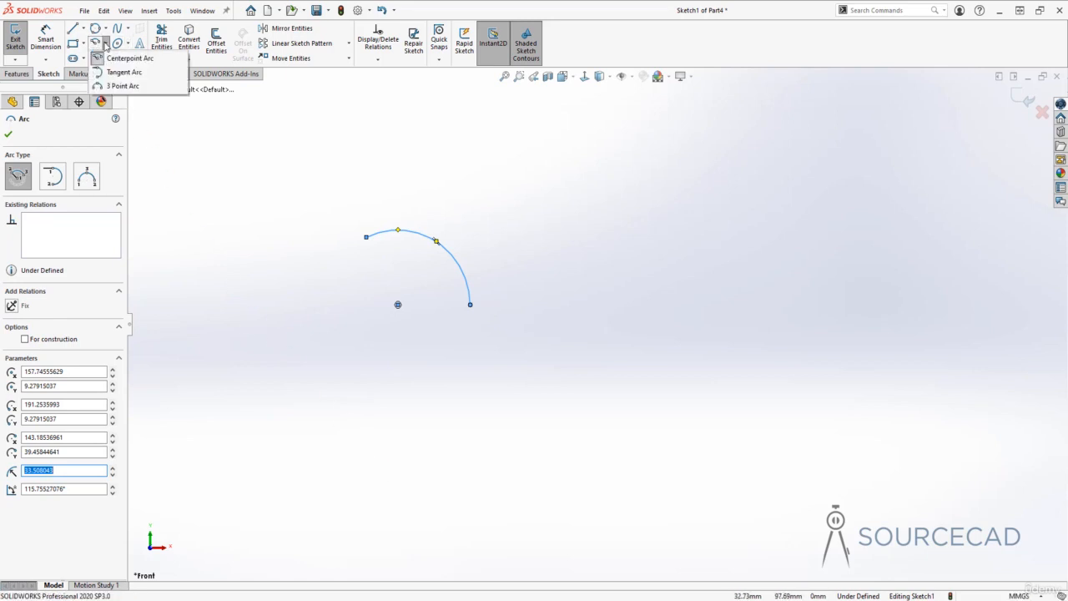
click(106, 45)
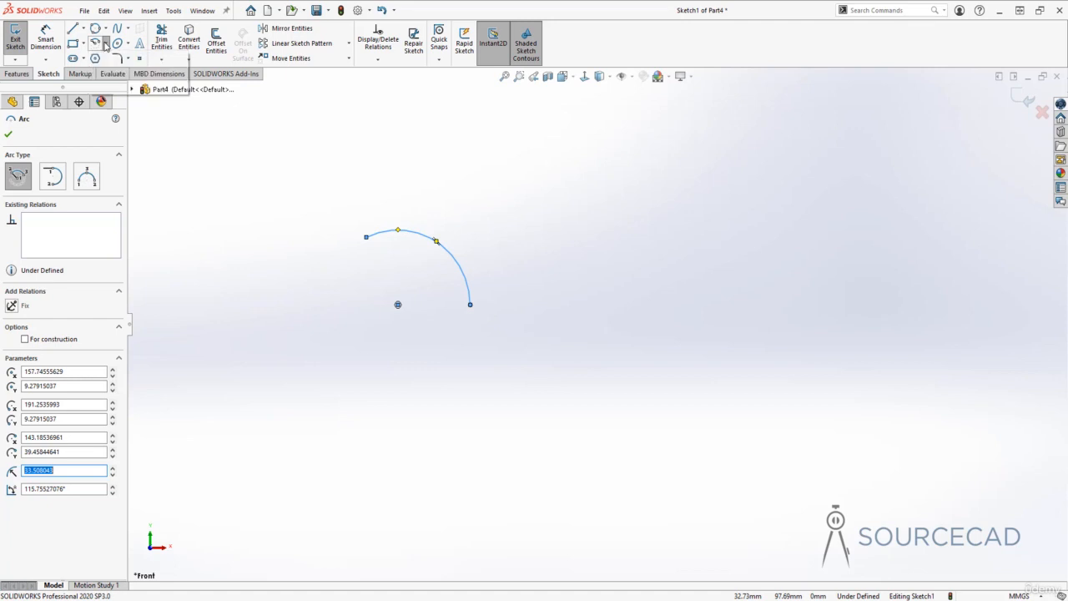
click(53, 176)
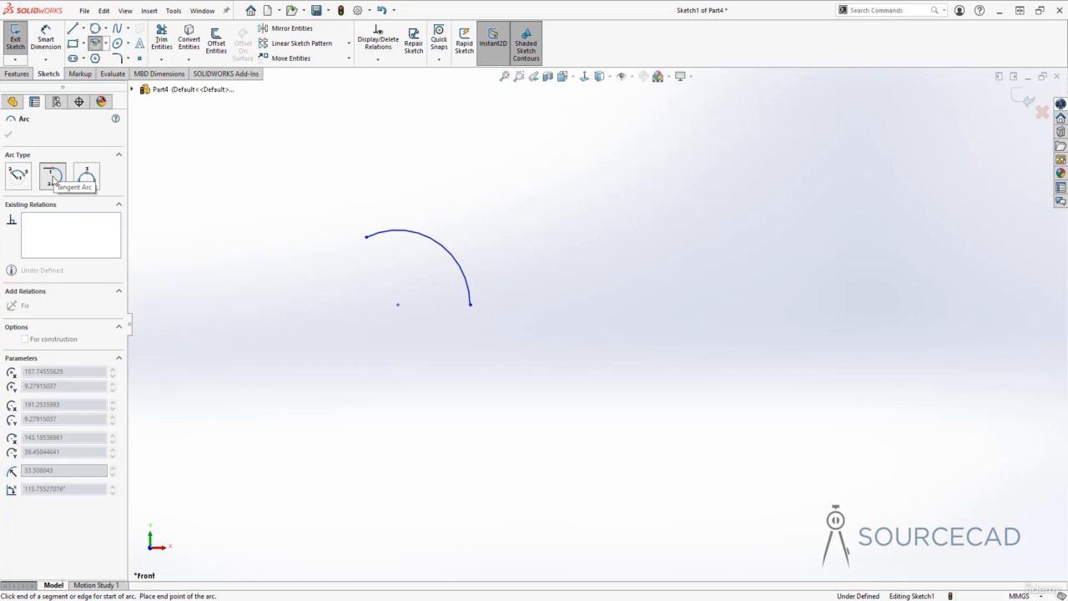
click(57, 183)
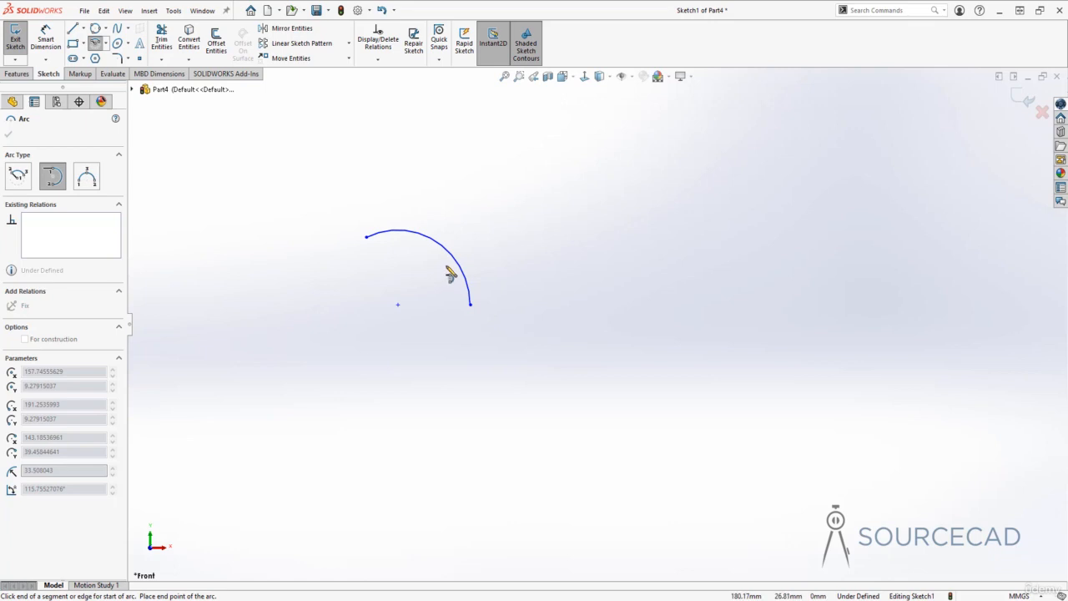
click(470, 306)
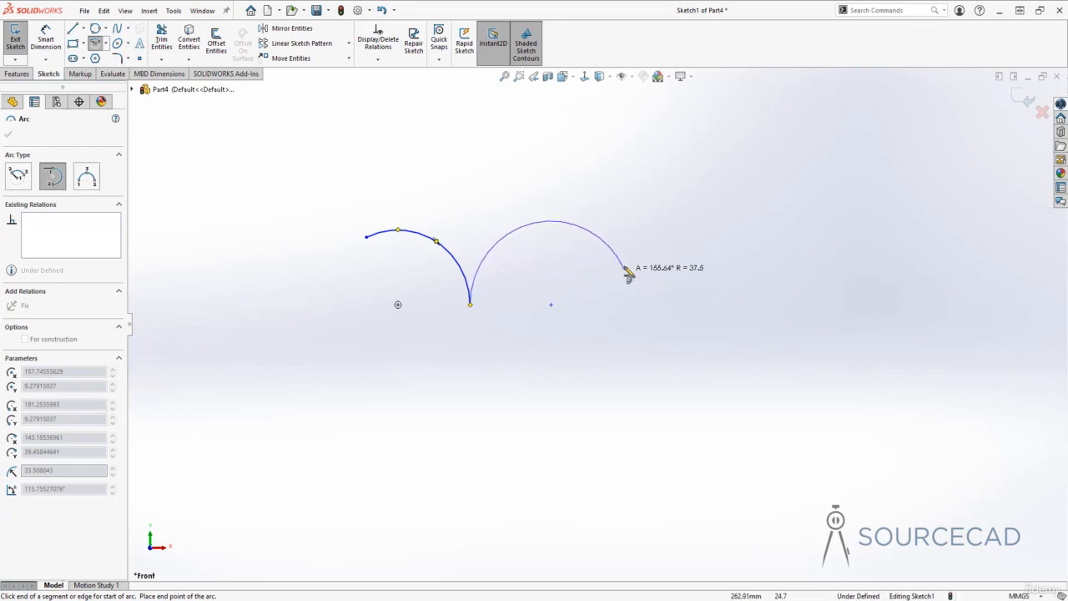
click(574, 279)
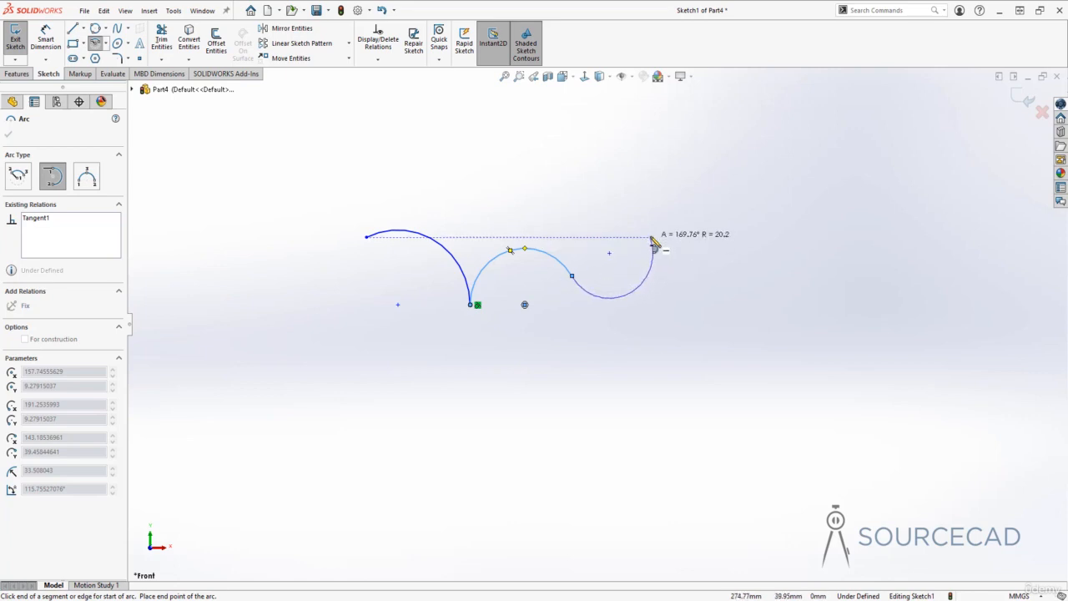
Step: Continue the chain with four more connected tangent arcs, looping upward, down the right side and back underneath to the left
click(572, 277)
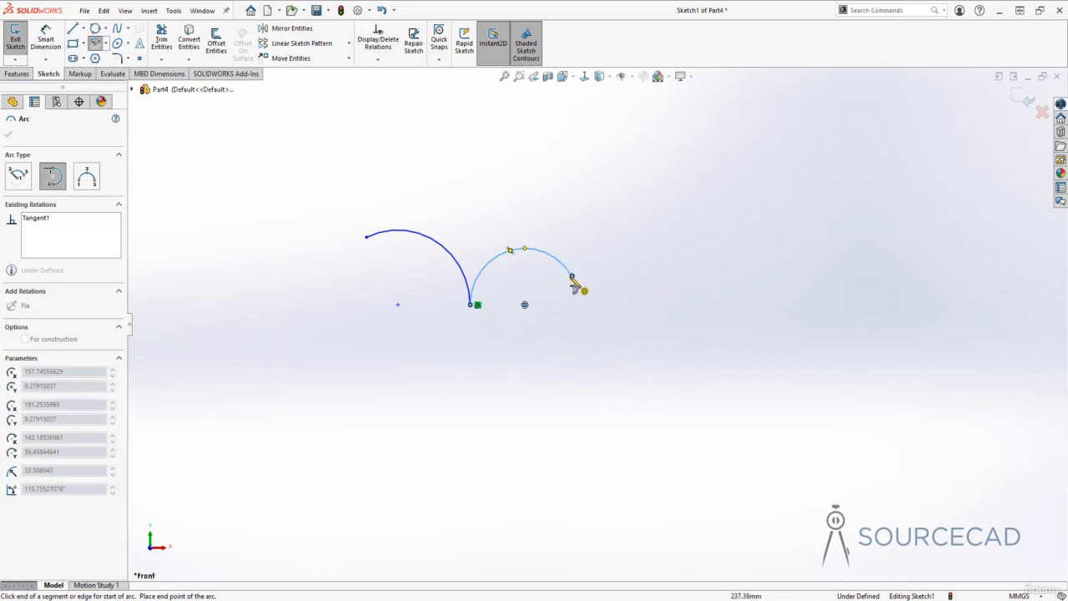
click(602, 241)
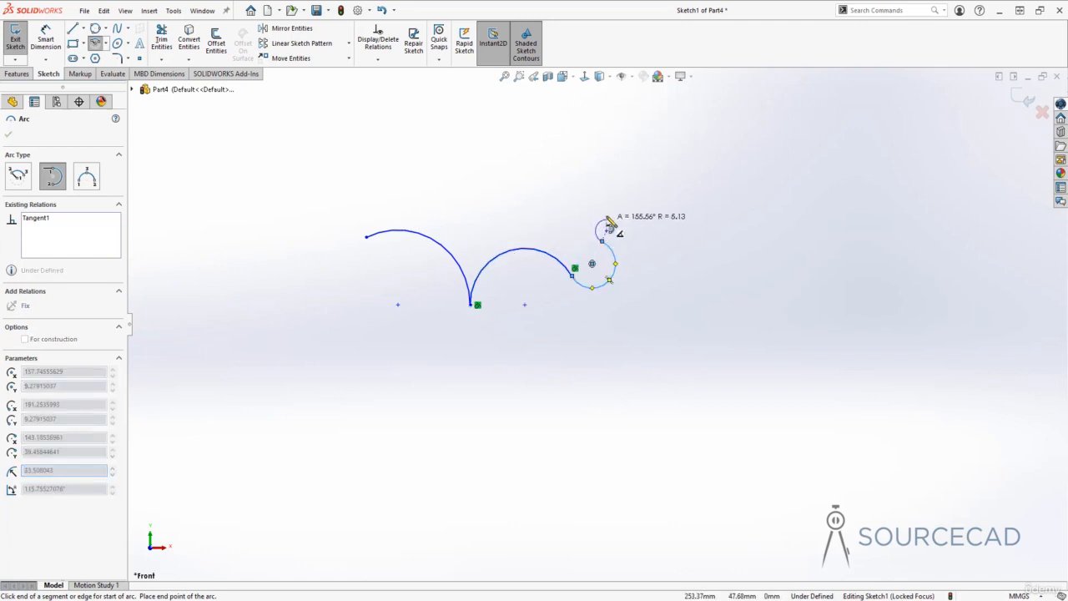
click(647, 190)
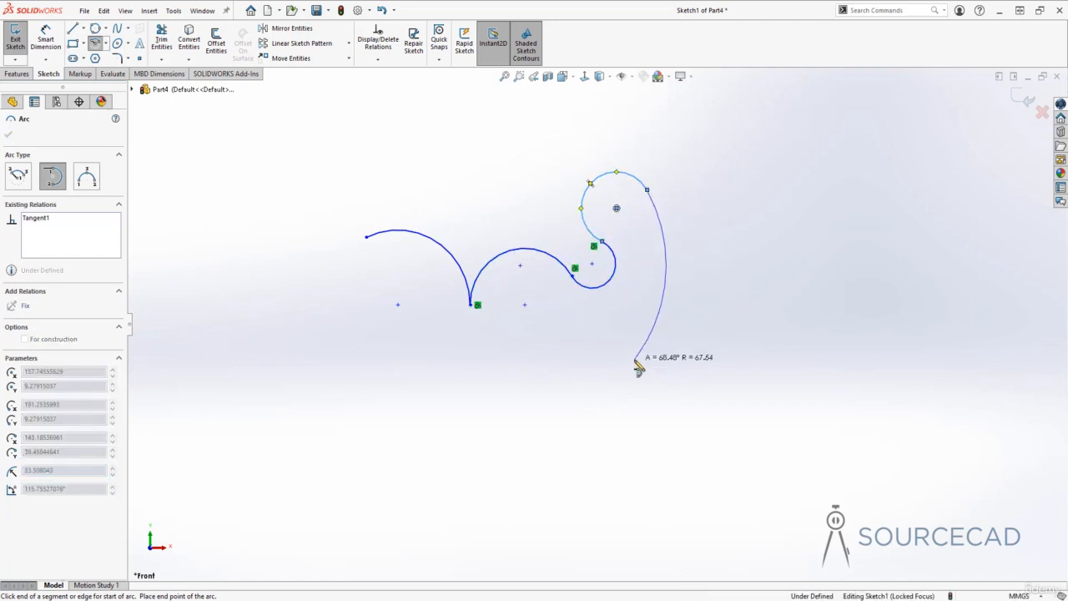
click(518, 334)
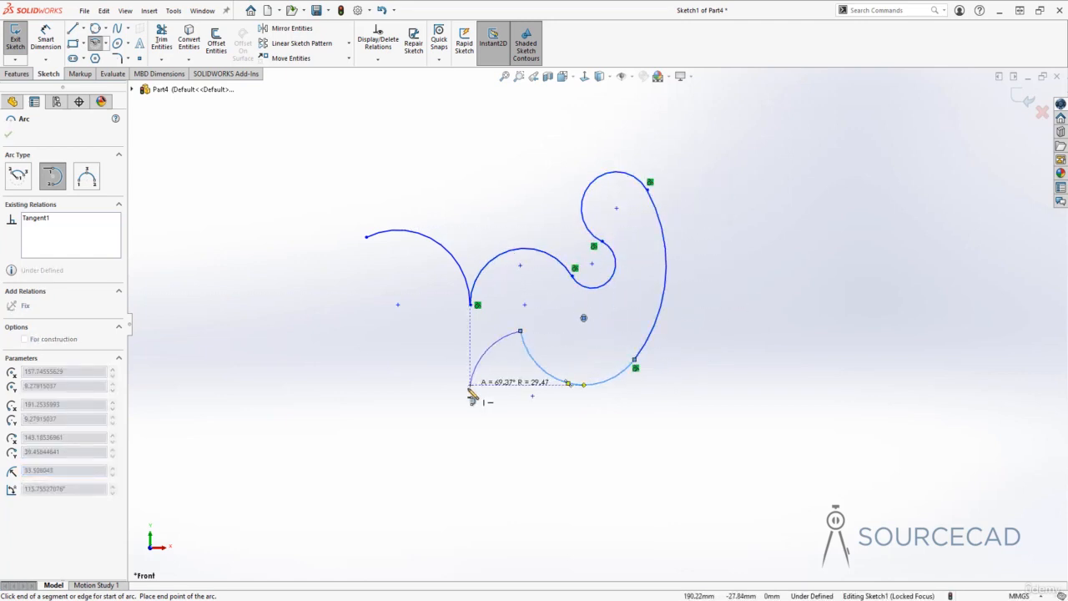
key(Escape)
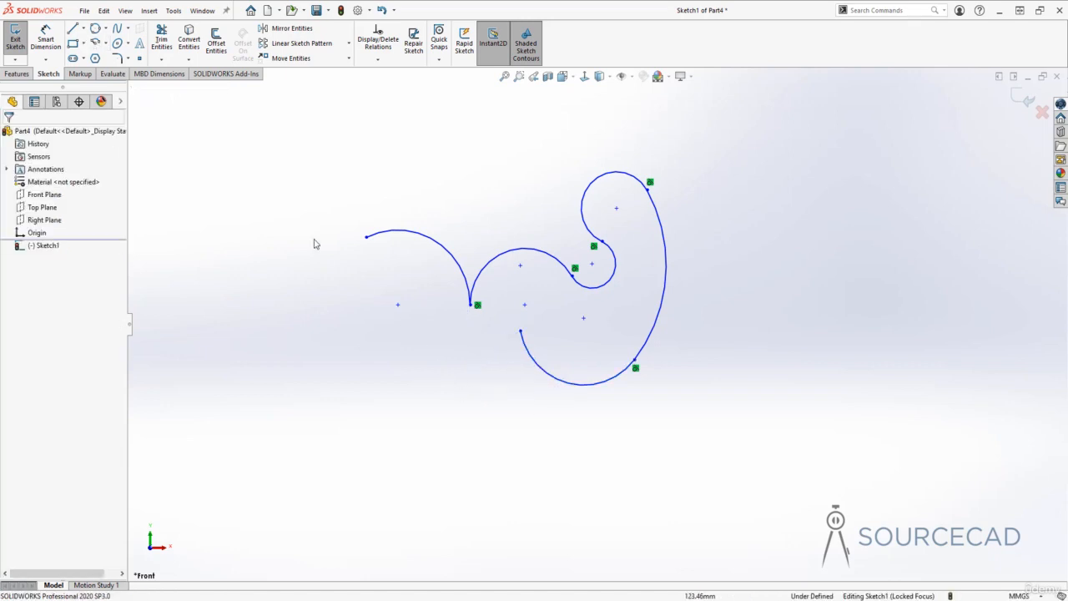
Step: Sketch a 3 Point Arc right of the arc chain, with level endpoints about 59 mm apart and a radius of about 33.5 mm
click(105, 42)
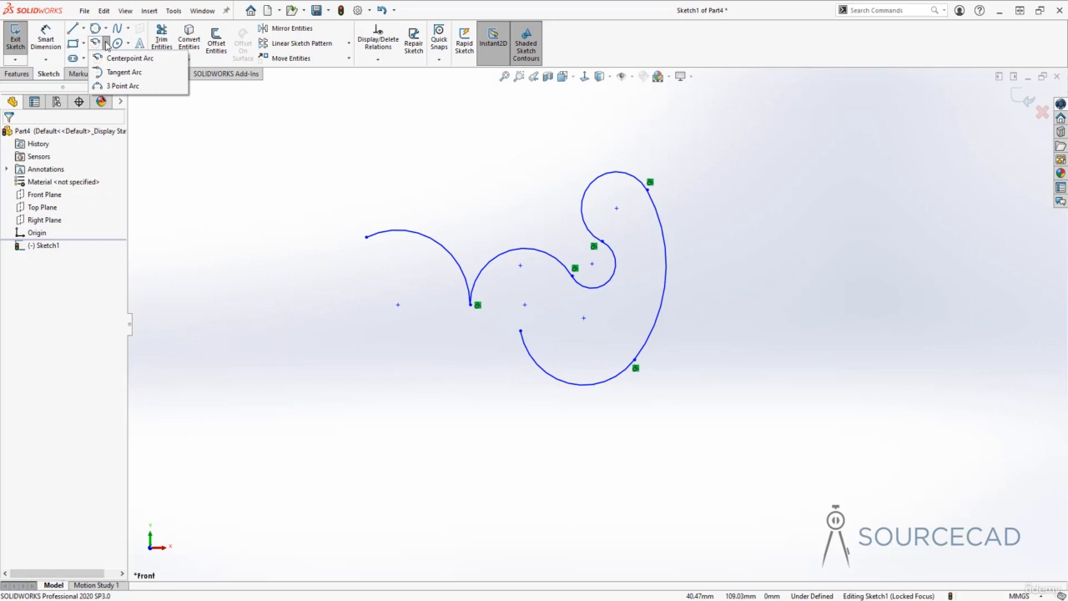
click(121, 86)
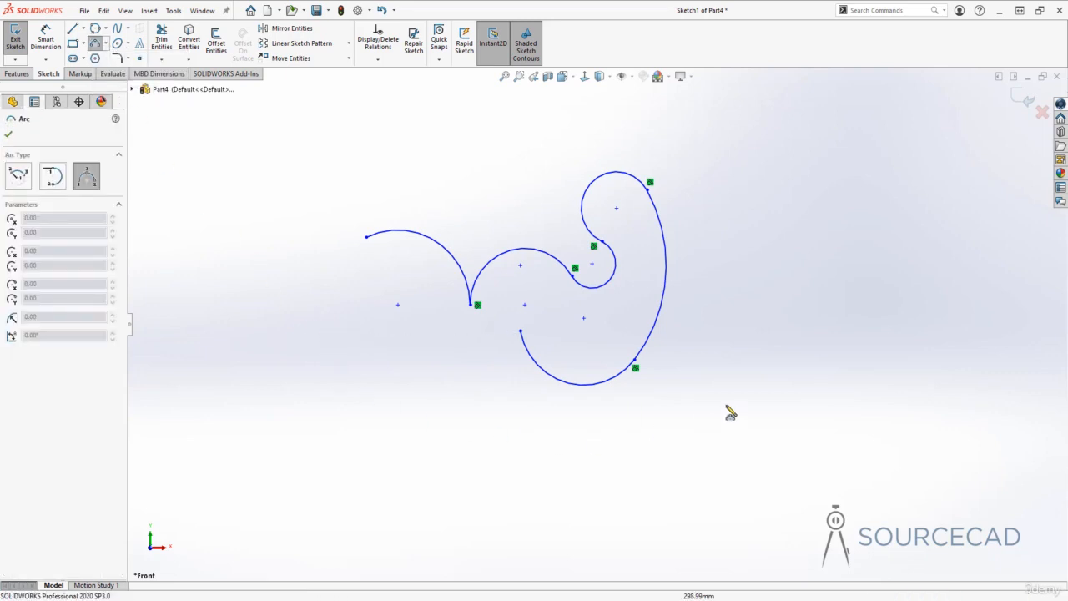
click(743, 351)
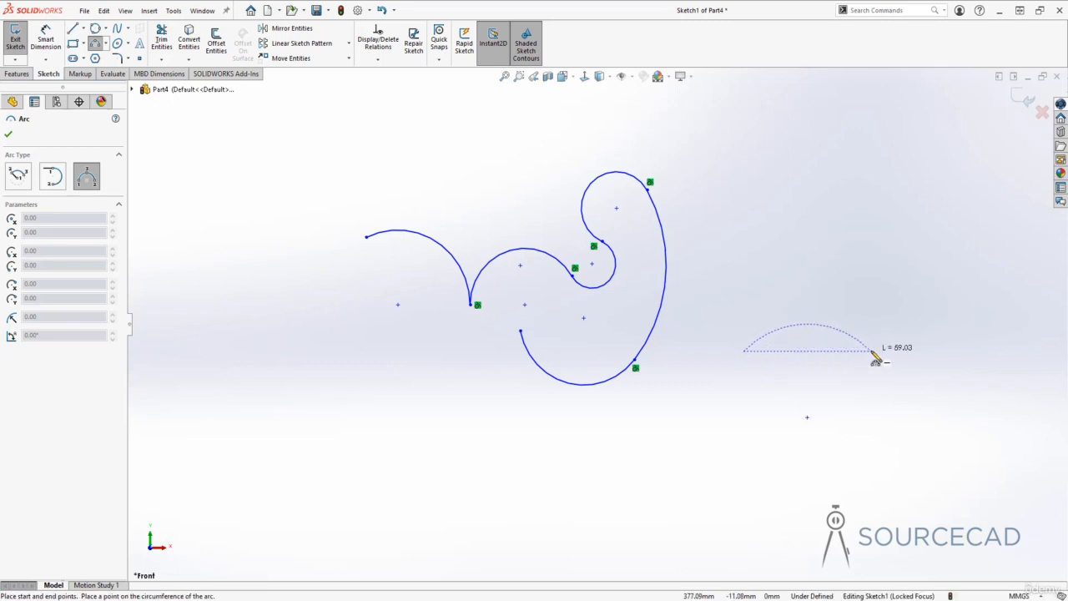
click(871, 350)
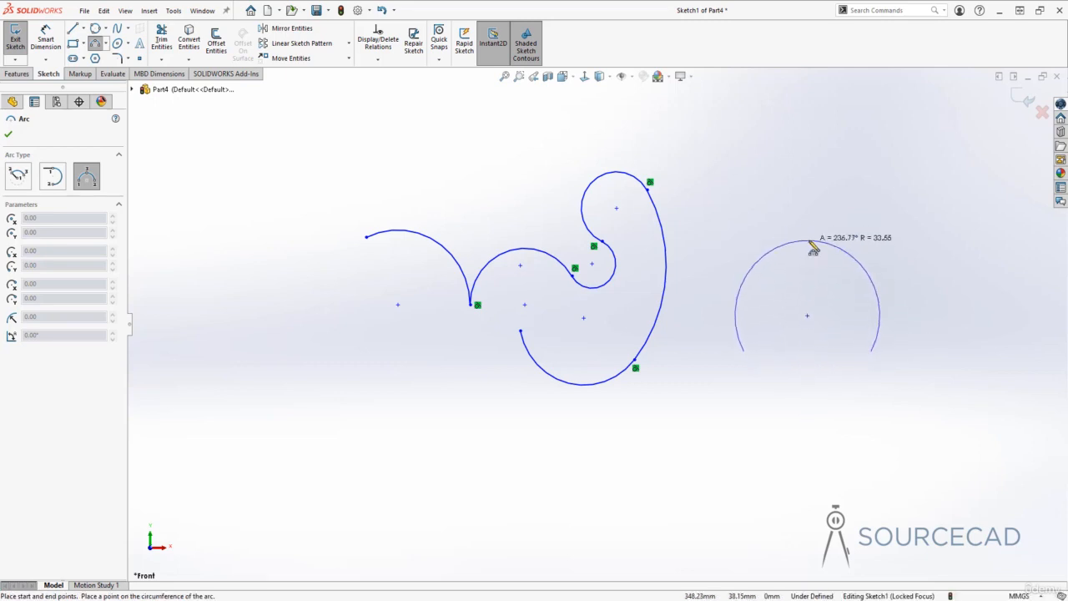
click(806, 240)
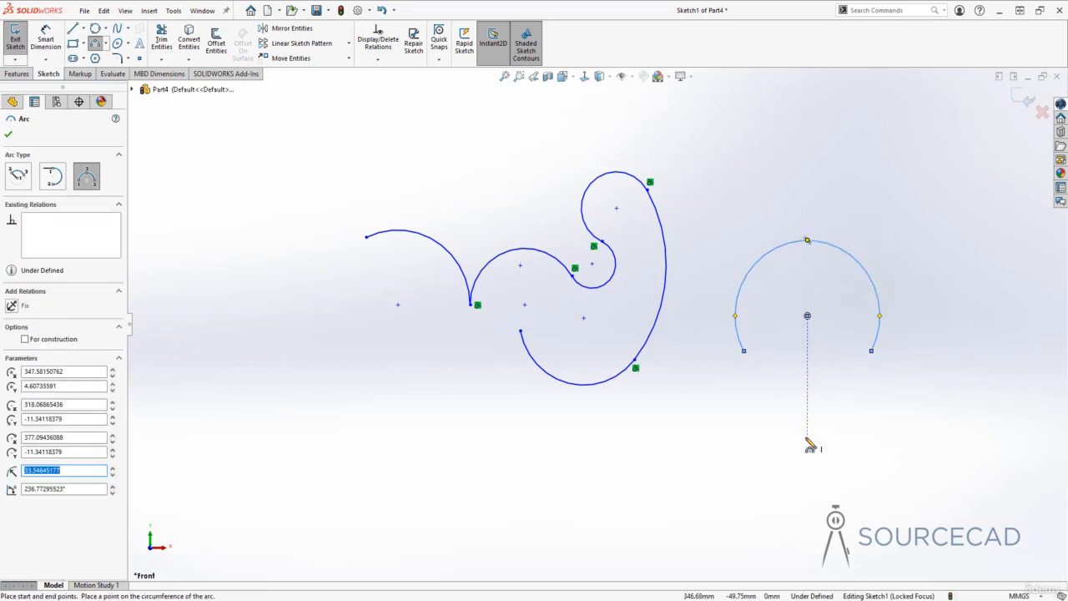
Step: Finish the arc, then sketch a Corner Rectangle about 79 by 50 mm in an empty area right of the arcs
key(Escape)
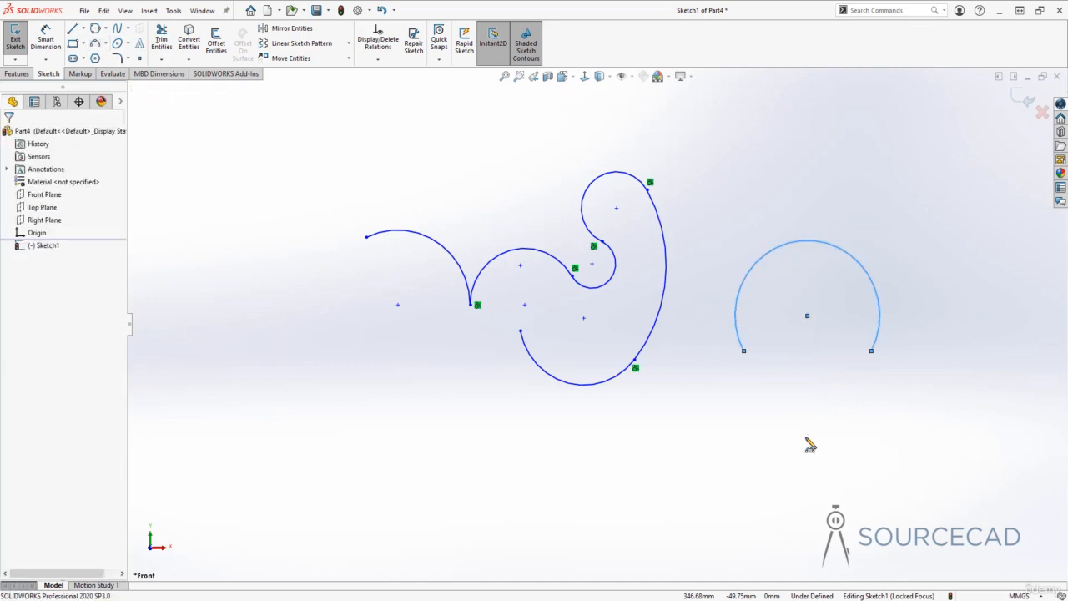
key(Escape)
ctrl+middle_drag(783, 395, 25, 360)
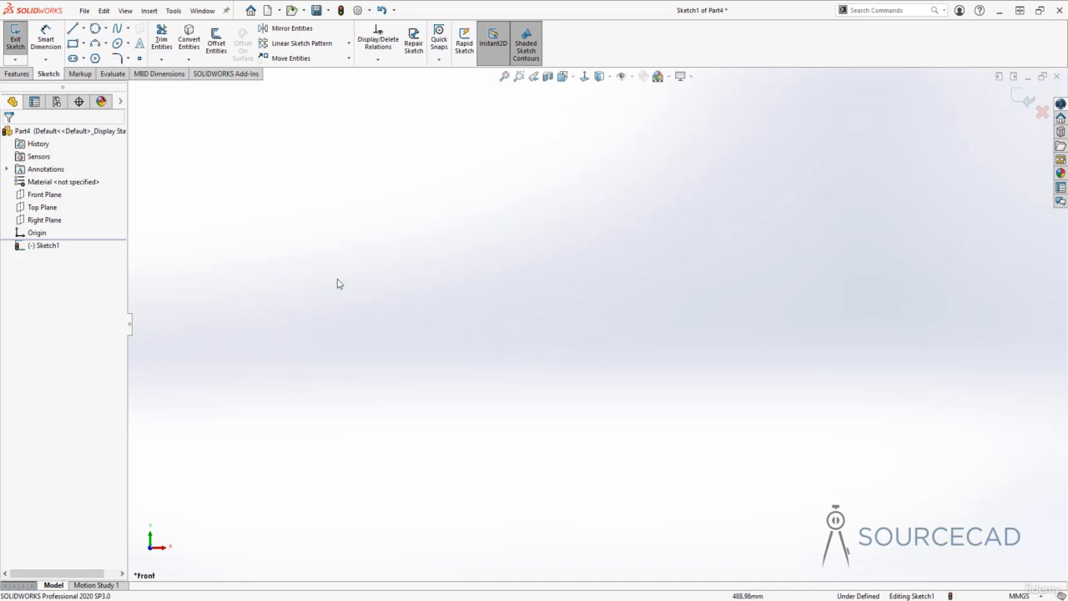
click(84, 44)
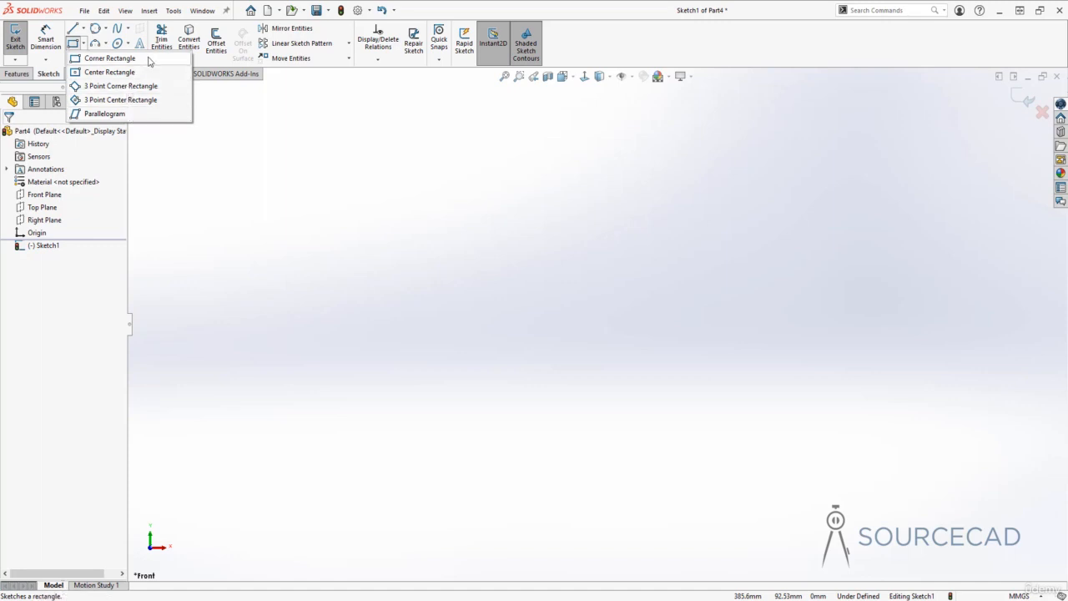
click(109, 58)
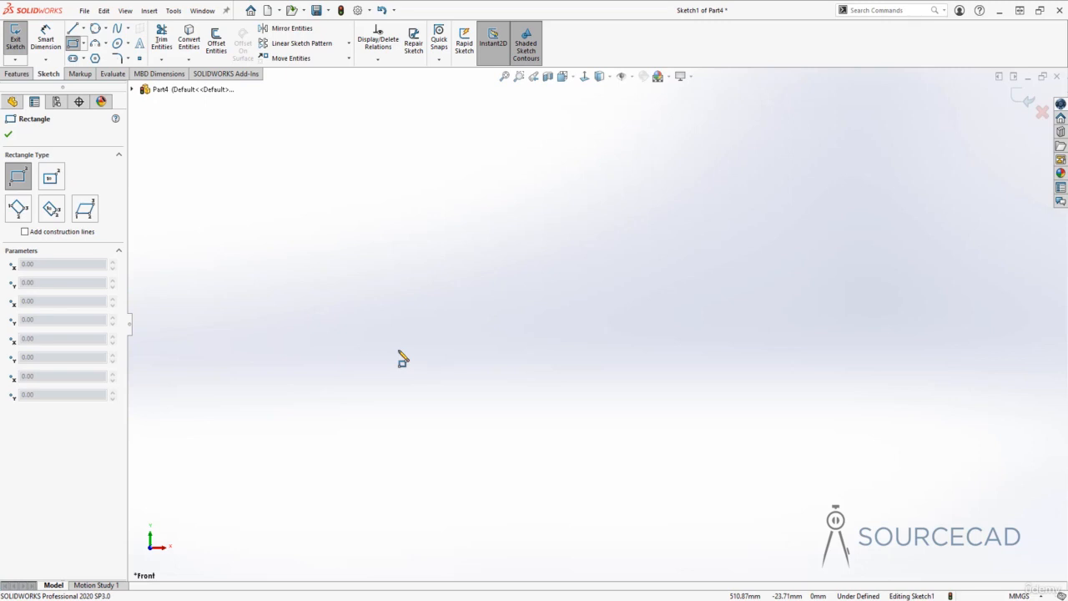
click(347, 347)
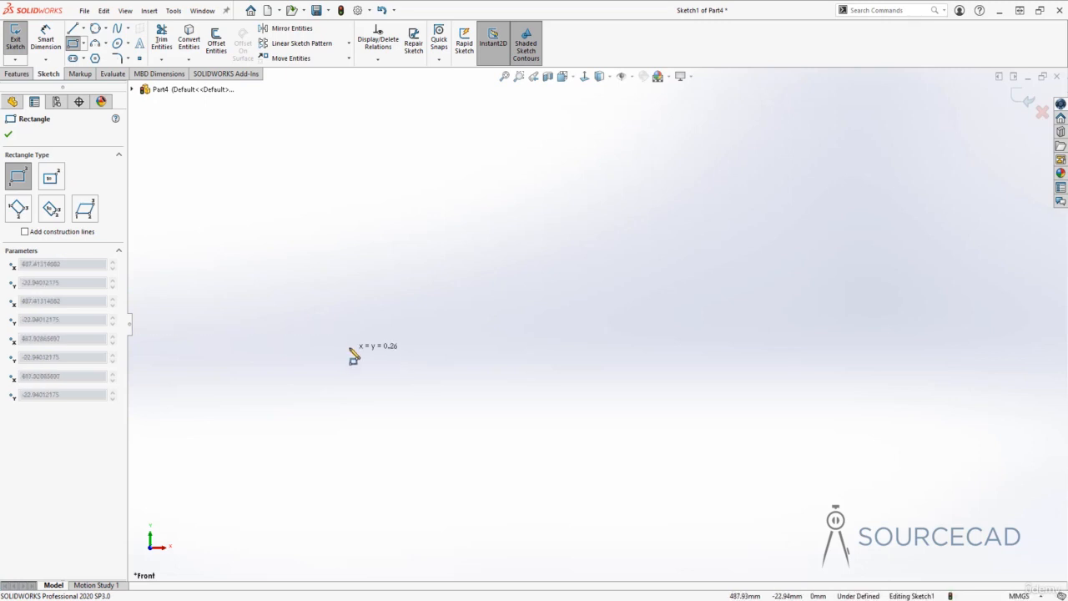
click(518, 236)
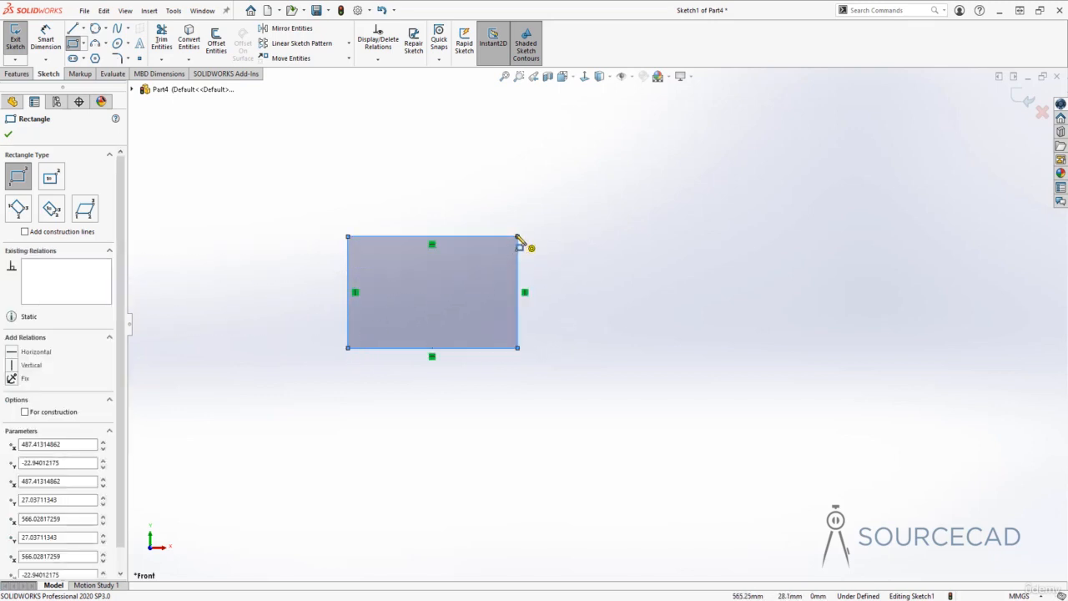
Step: Sketch a Center Rectangle about 95 by 50 mm right of the corner rectangle, aligned with its top and bottom edges
click(51, 178)
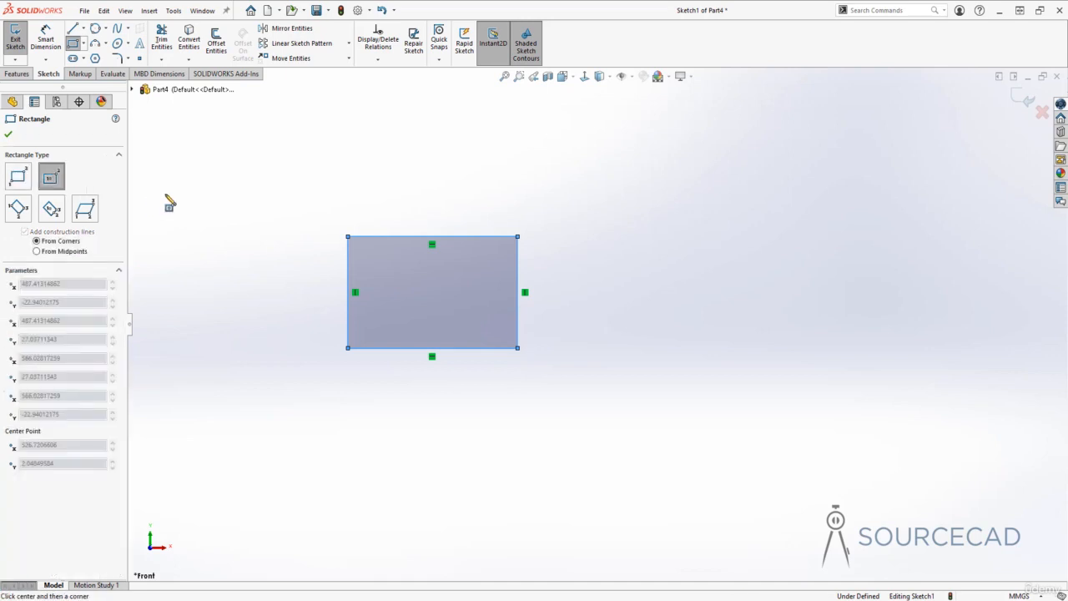
click(705, 292)
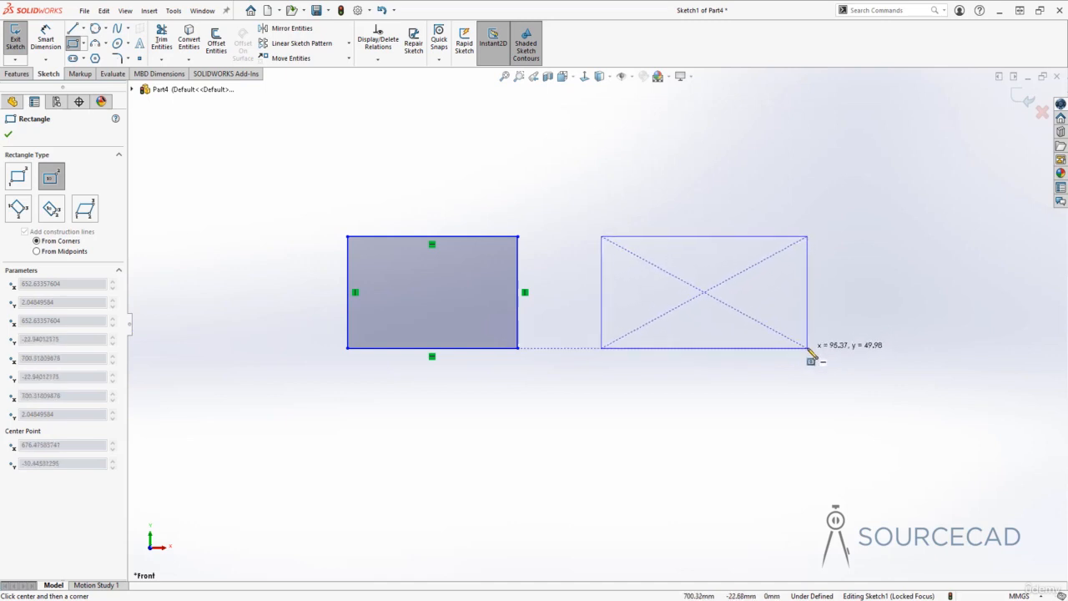
click(810, 348)
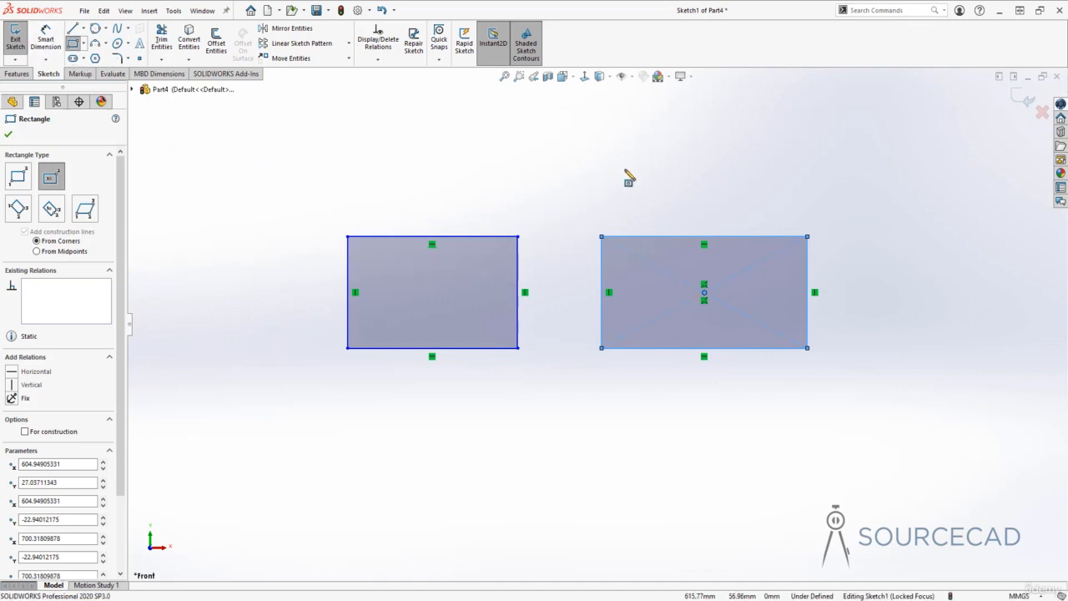
key(Escape)
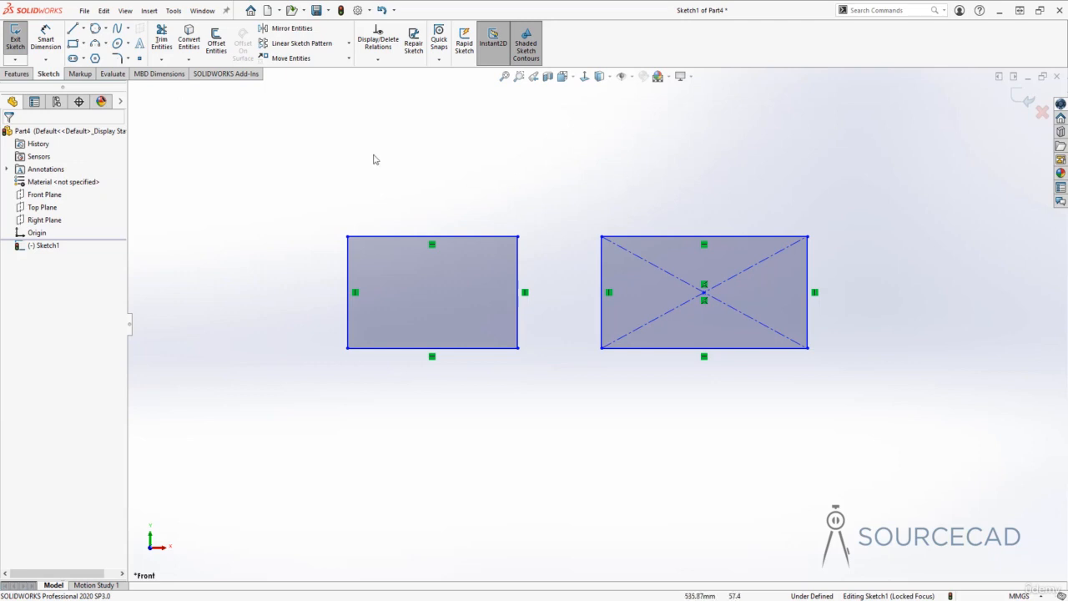
Step: Sketch a 3 Point Corner Rectangle about 100 by 35 mm right of the center rectangle, tilted slightly upward to the right
click(83, 44)
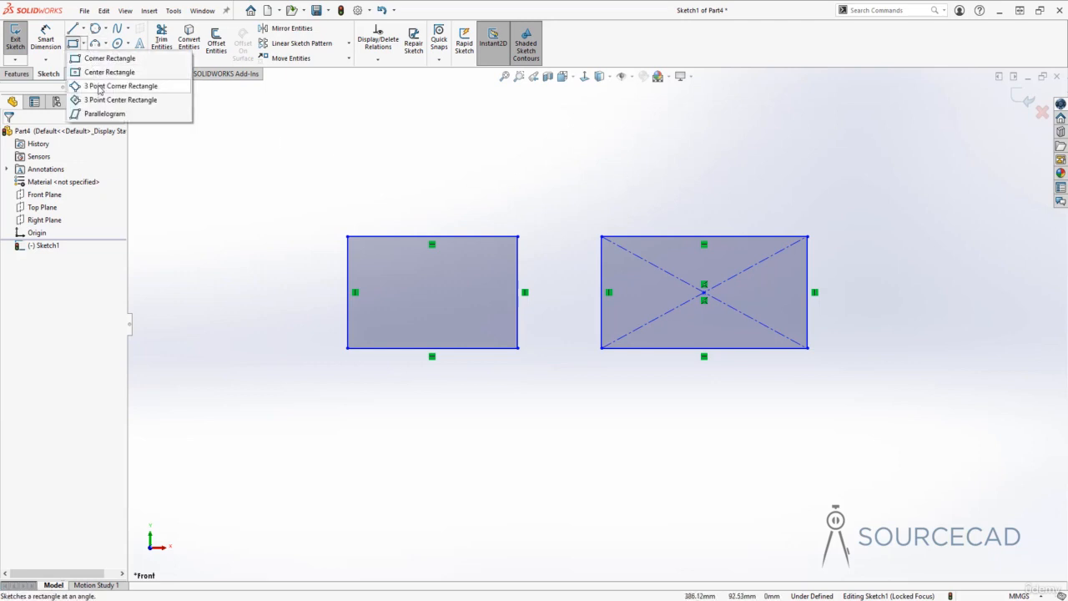
click(99, 86)
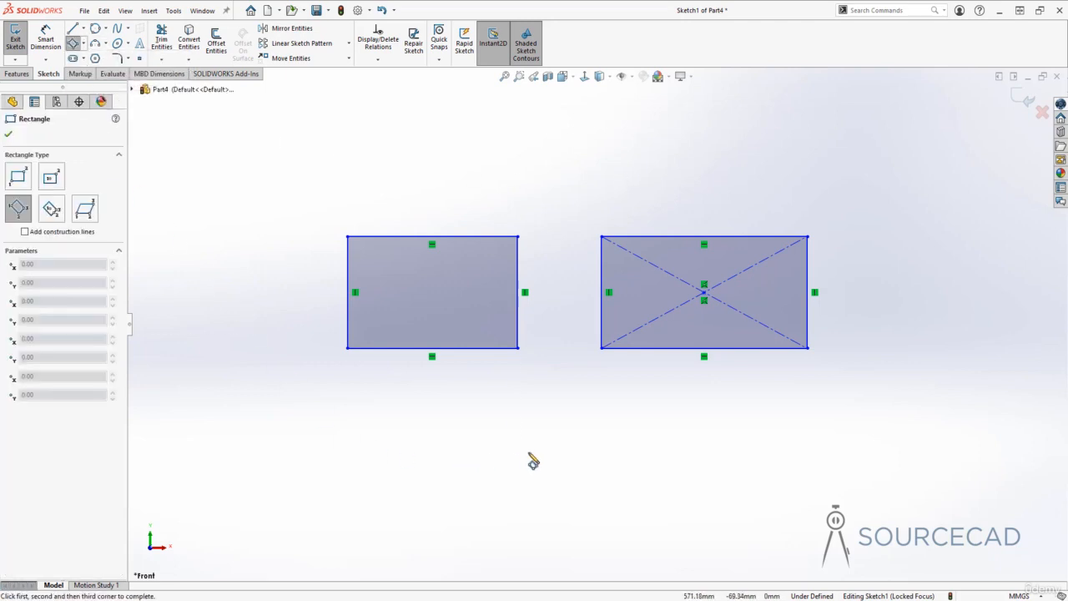
ctrl+middle_drag(891, 348, 539, 358)
click(624, 348)
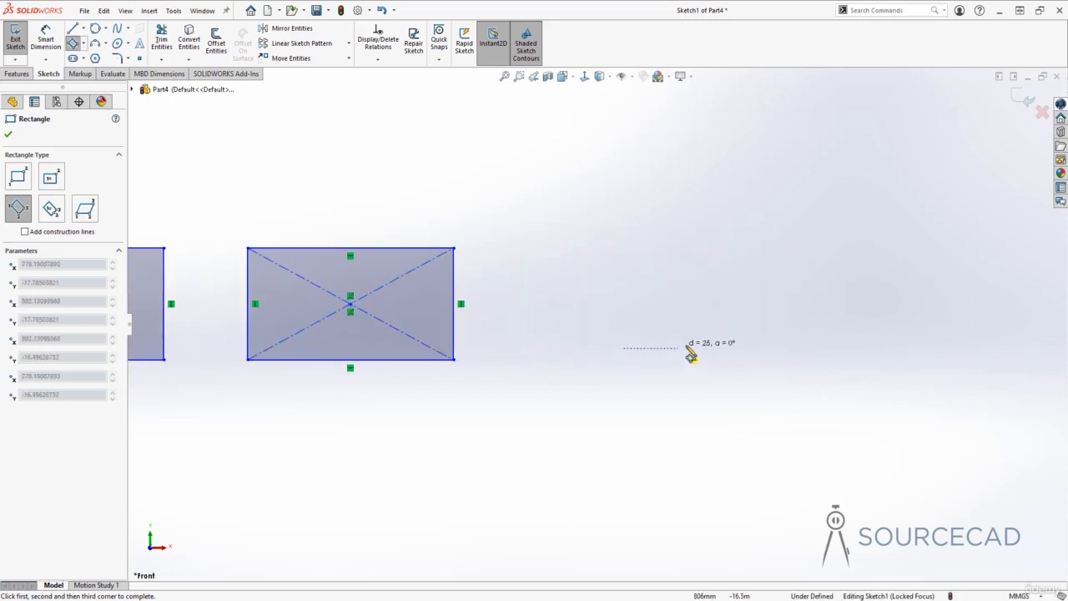
click(836, 305)
click(820, 228)
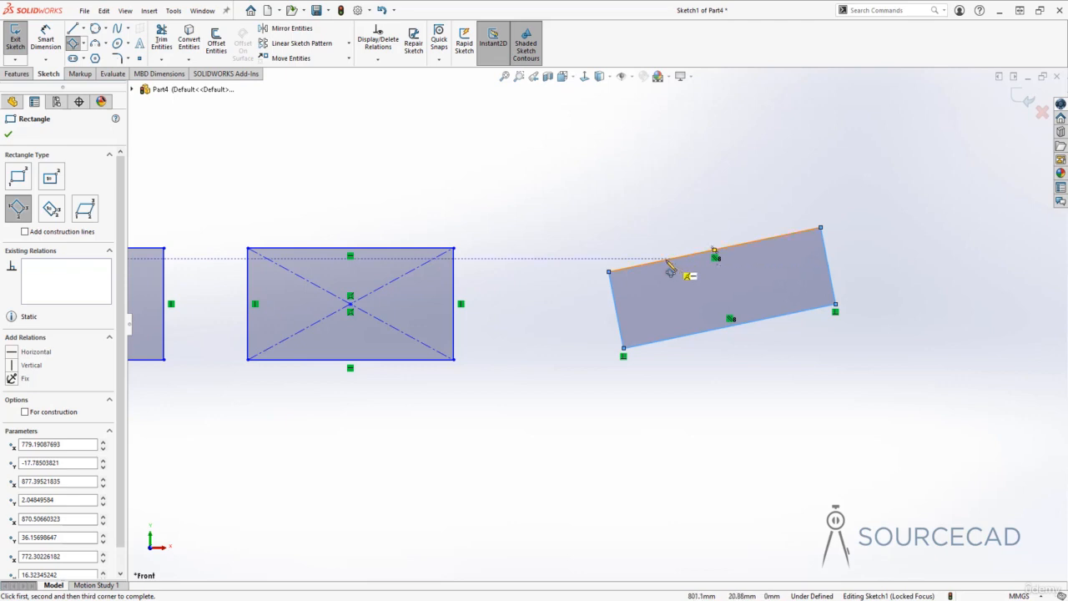
Step: Sketch a 3 Point Center Rectangle about 116 by 56 mm below the tilted corner rectangle, rising about 28° to the right
click(84, 45)
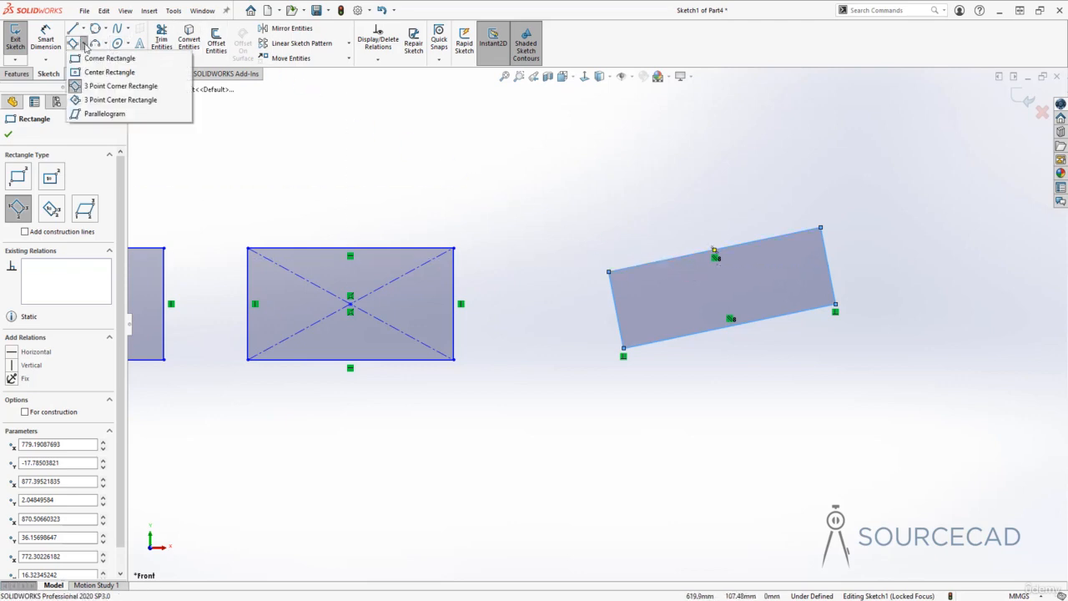
click(100, 100)
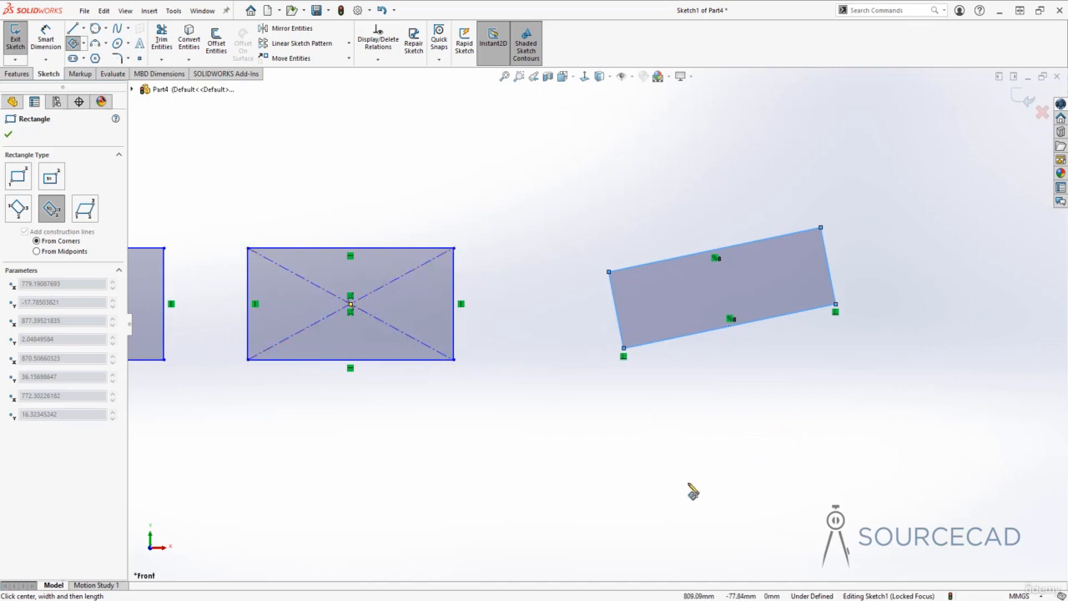
mouse_move(735, 494)
ctrl+middle_down()
mouse_move(654, 405)
mouse_move(631, 410)
ctrl+middle_up()
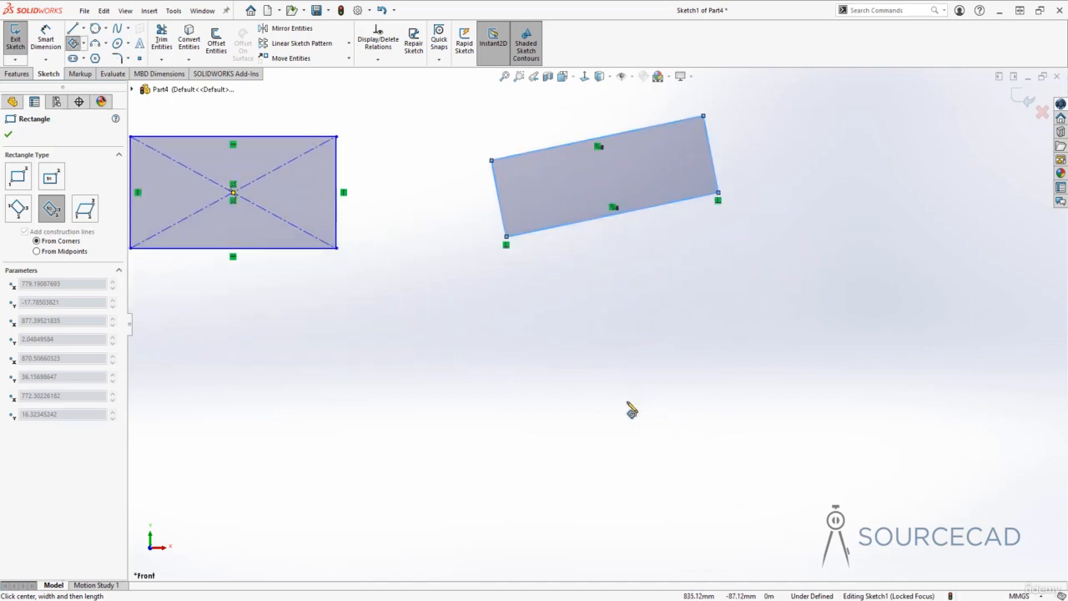
click(620, 428)
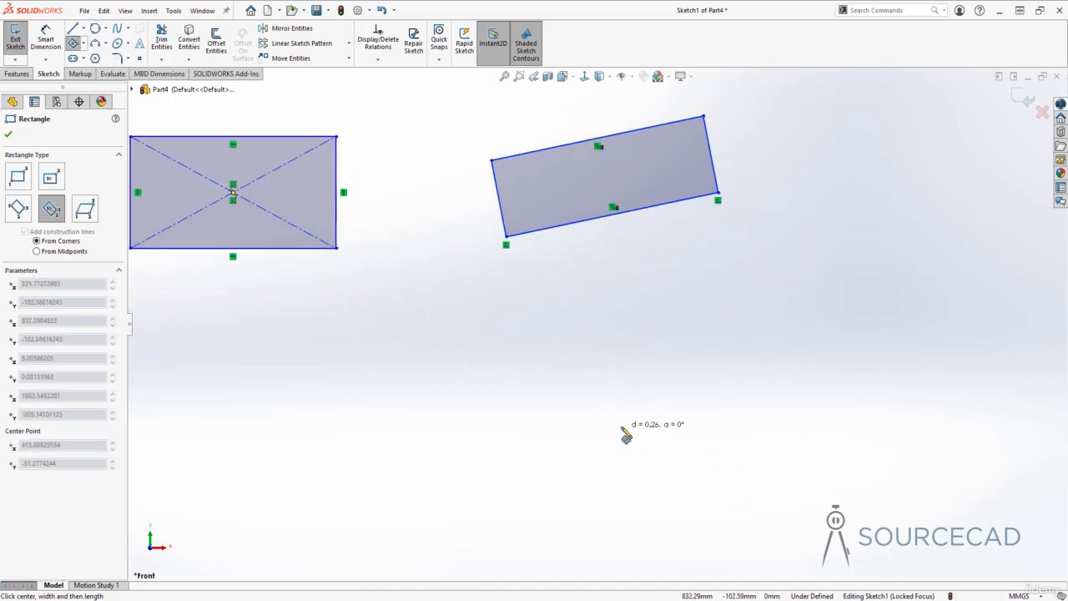
click(731, 369)
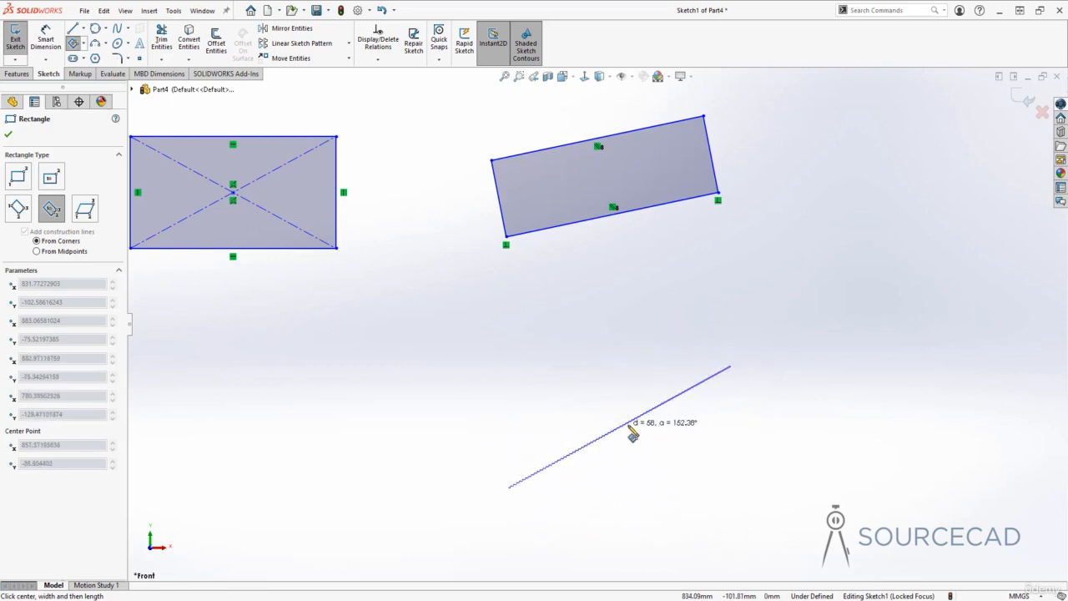
click(686, 332)
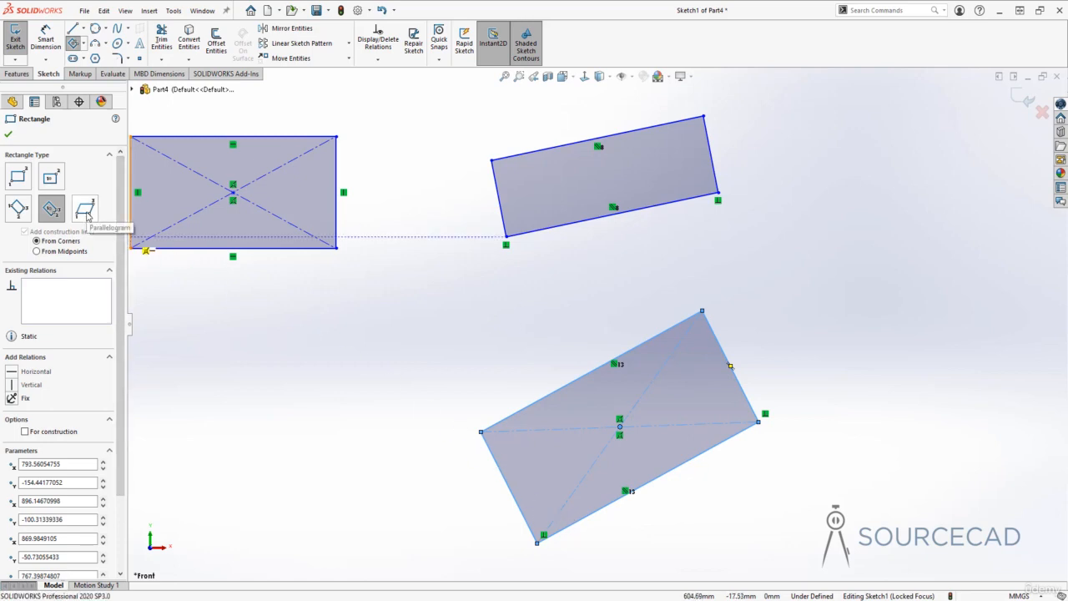
Step: Sketch a Parallelogram with sides about 109 and 35 mm right of the tilted rectangles, its long sides rising to the right
click(85, 210)
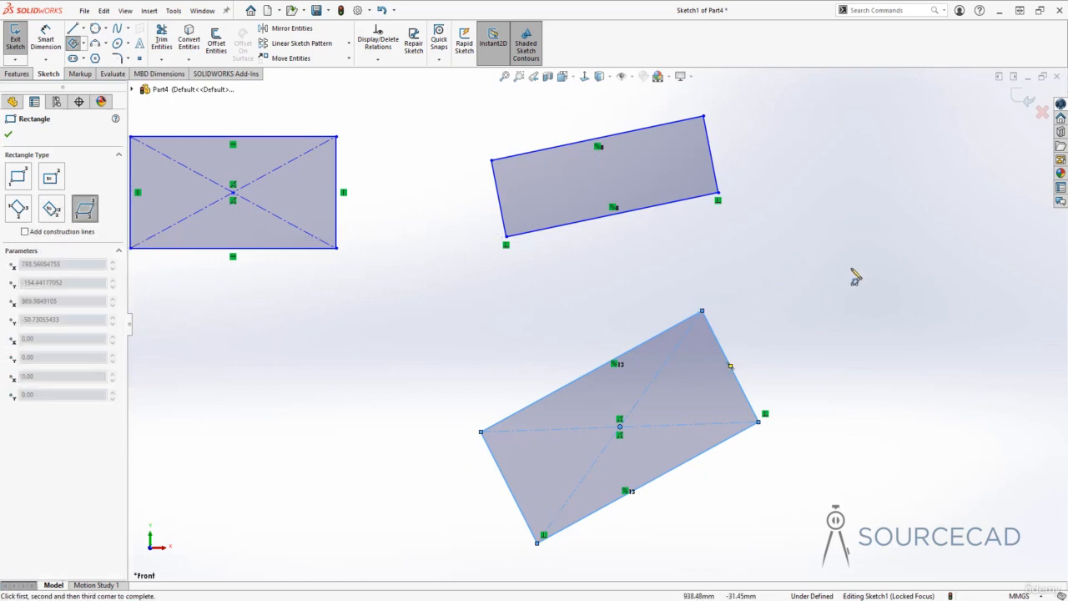
ctrl+middle_drag(855, 278, 520, 336)
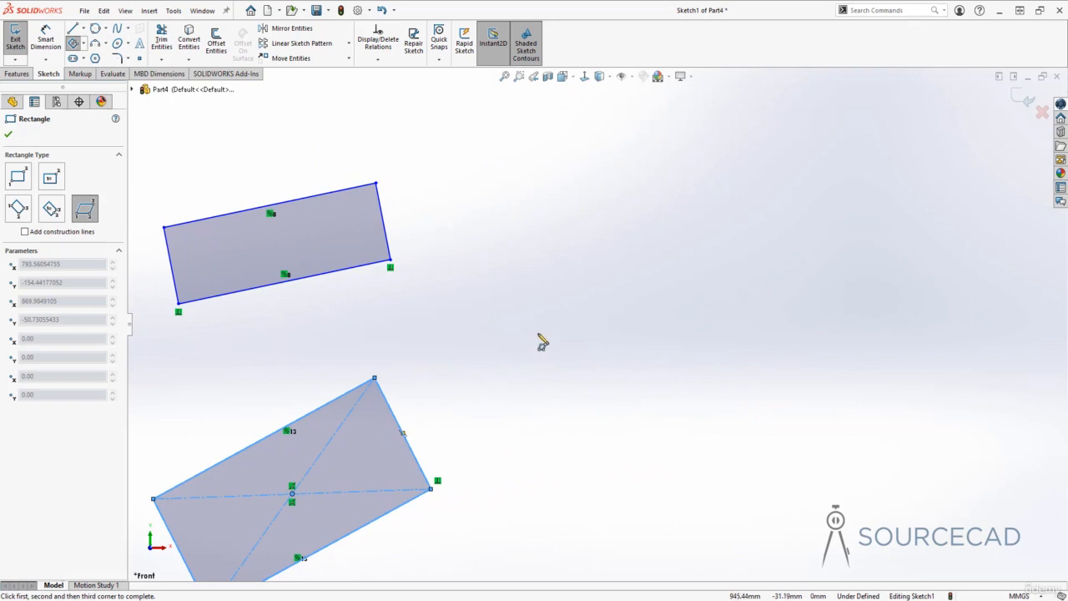
click(602, 323)
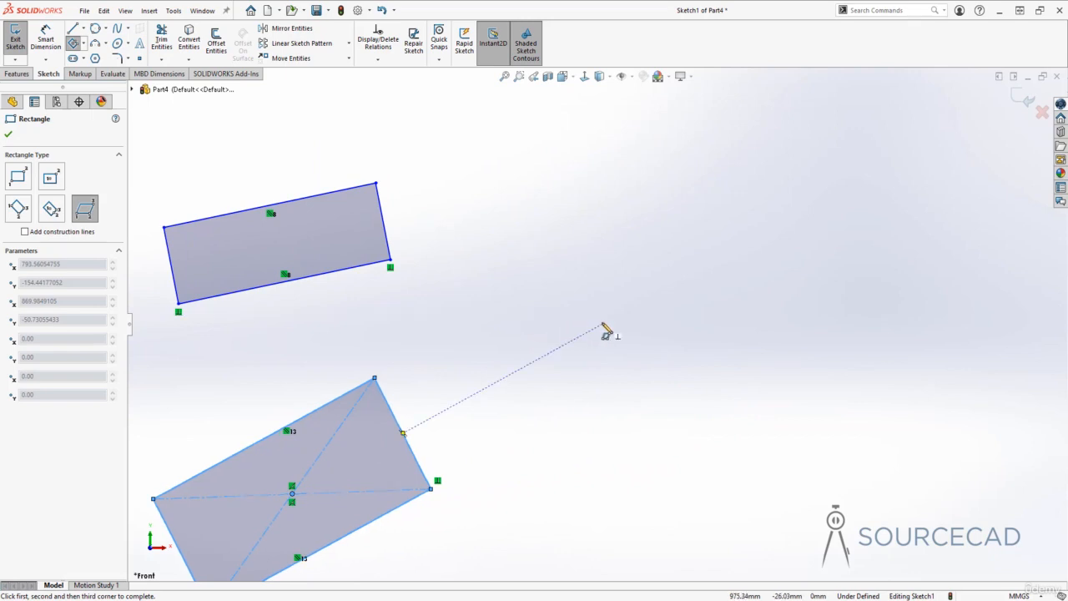
click(831, 264)
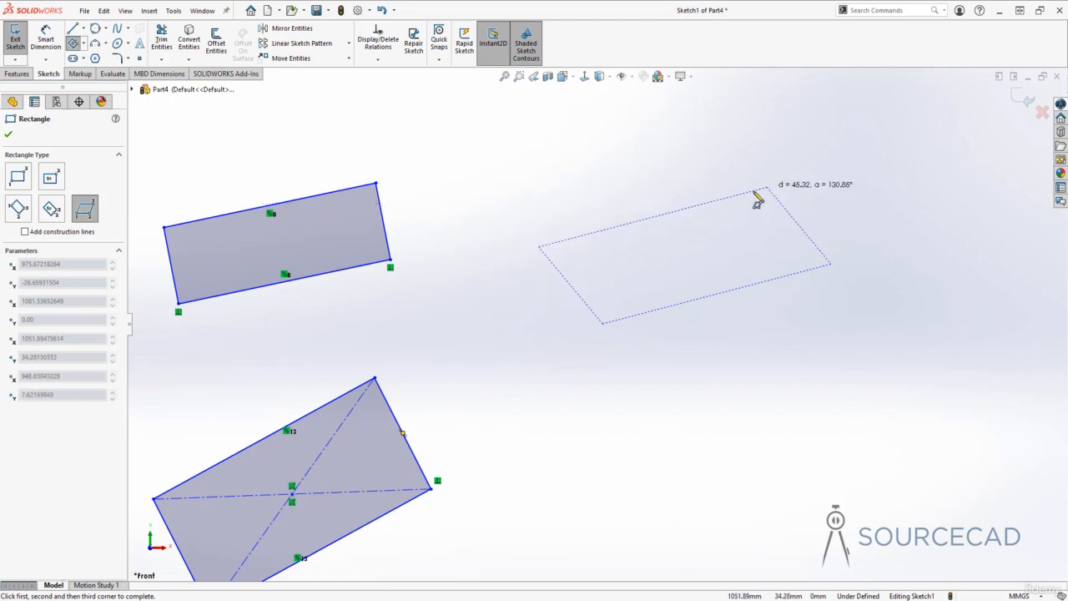
click(849, 192)
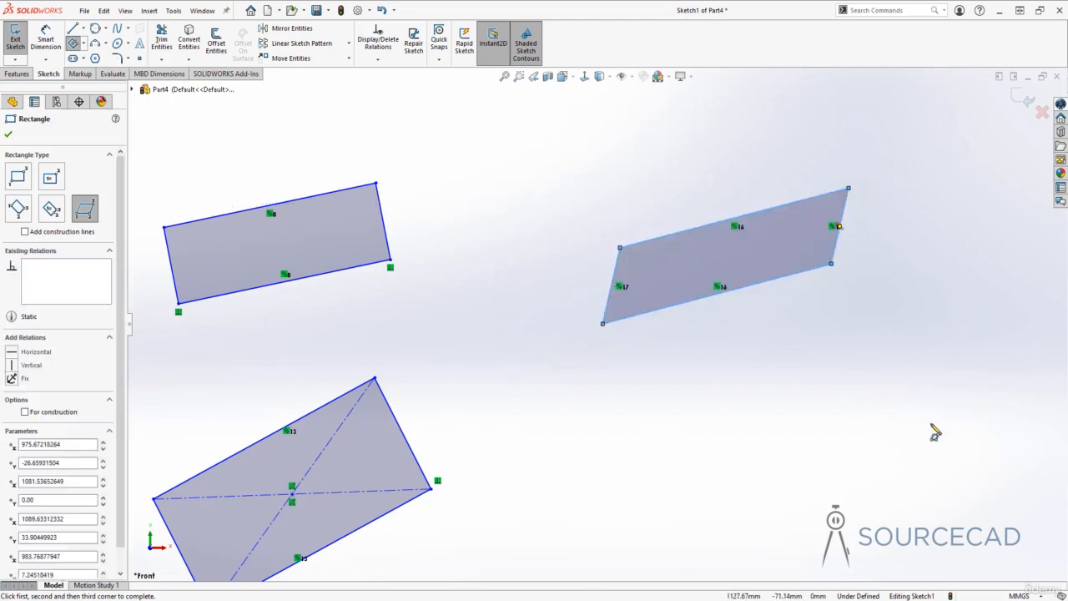
key(Escape)
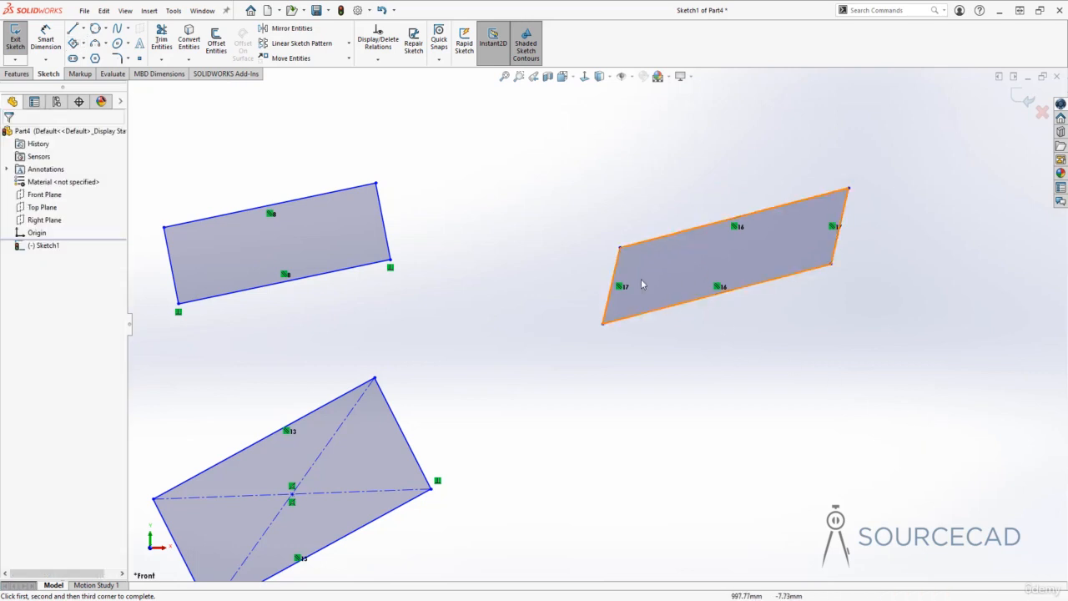